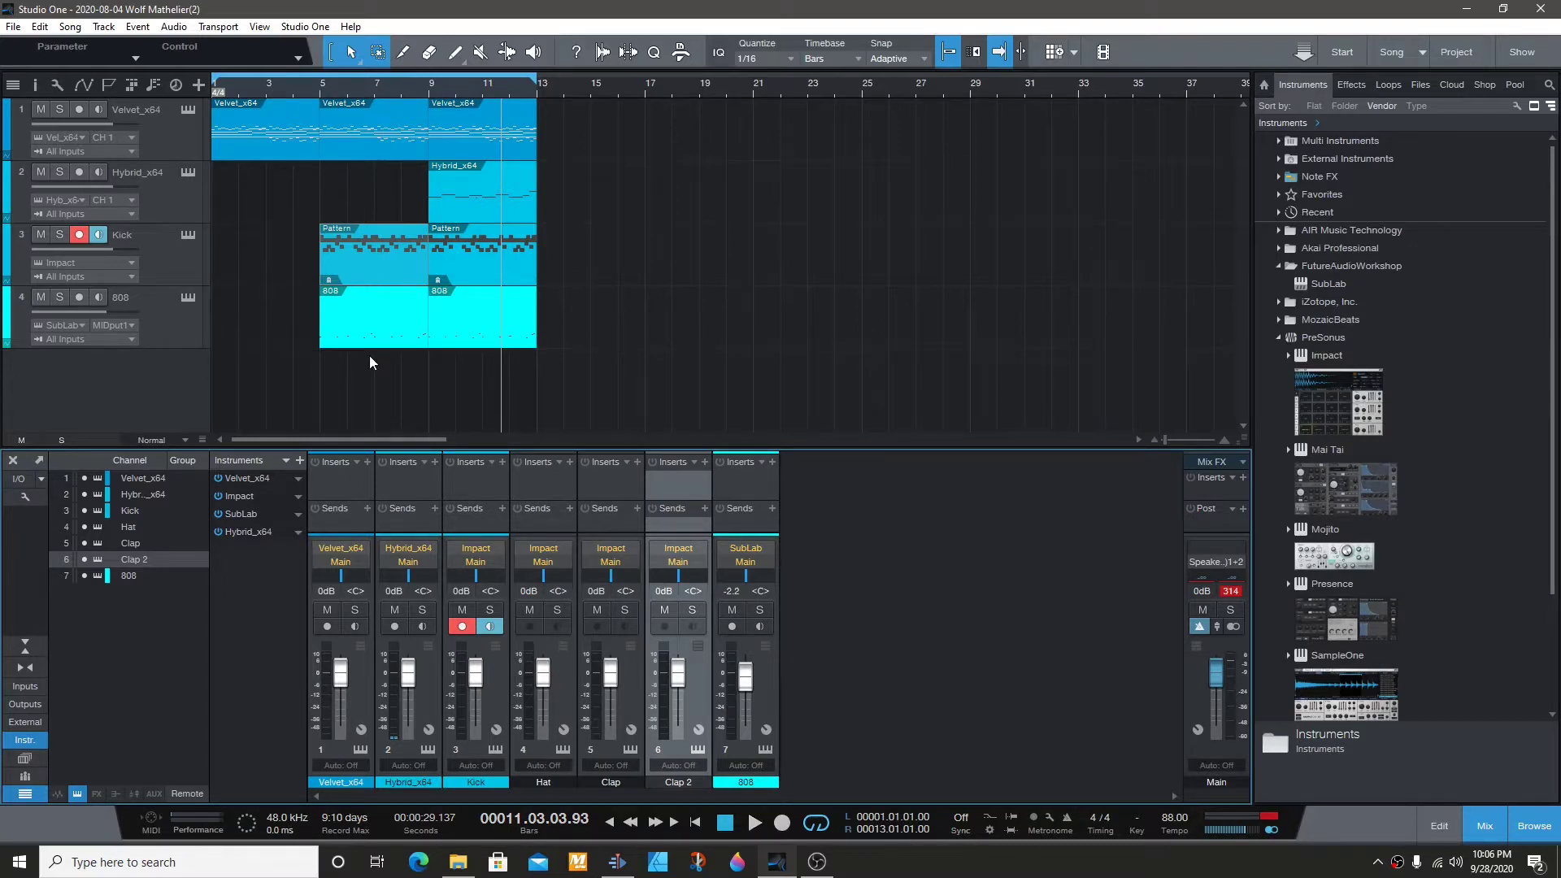
Step: Enlarge the mixer, select Kick through 808, and insert Pro EQ on all five channels
left_click_drag(554, 446, 587, 284)
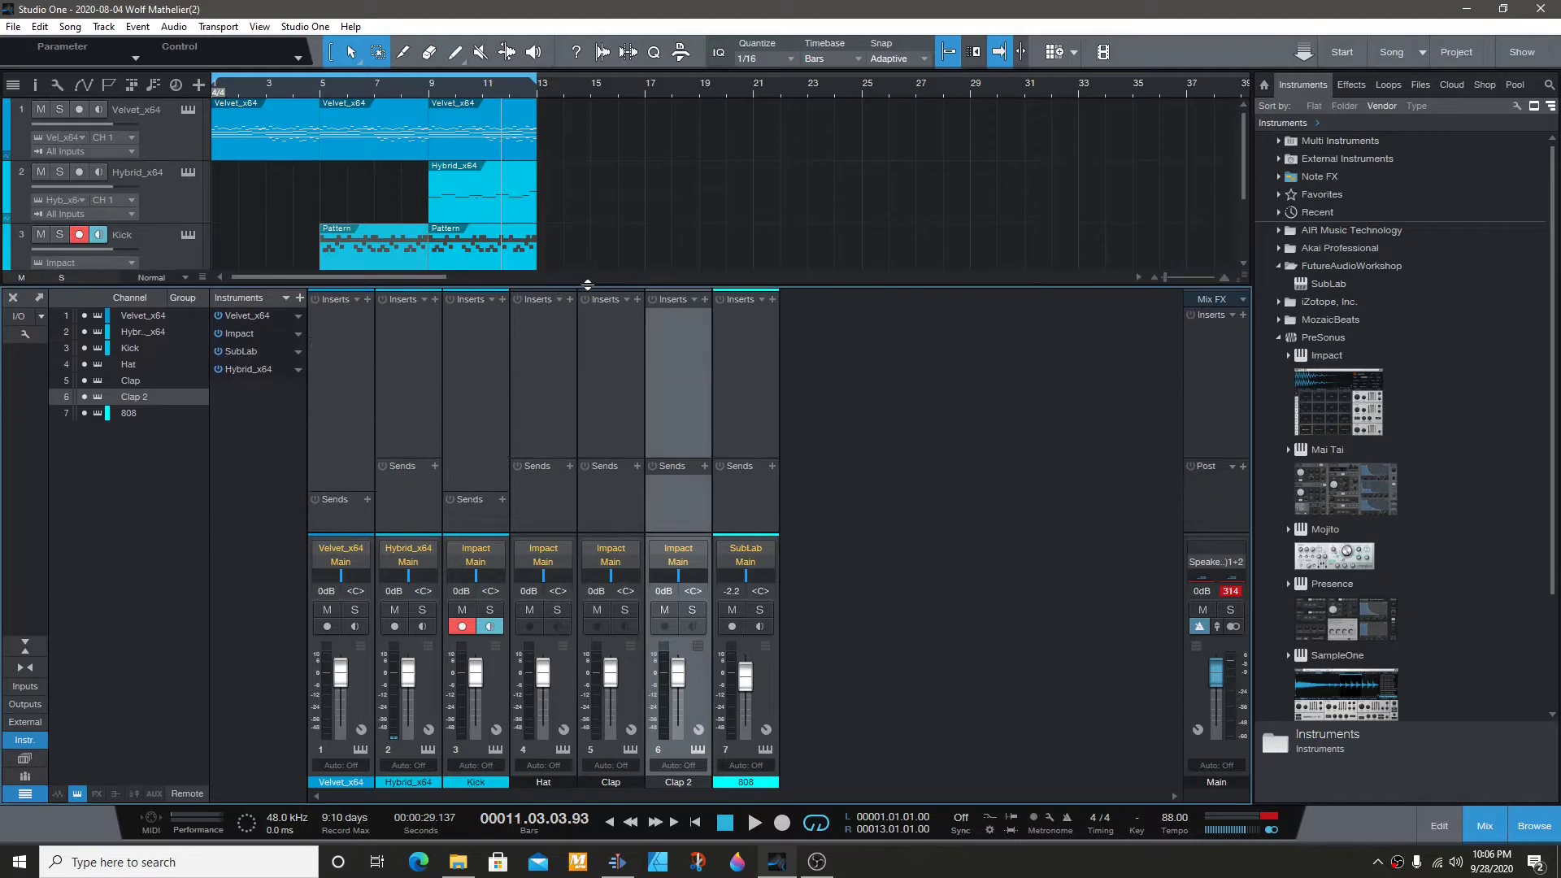
left_click(488, 388)
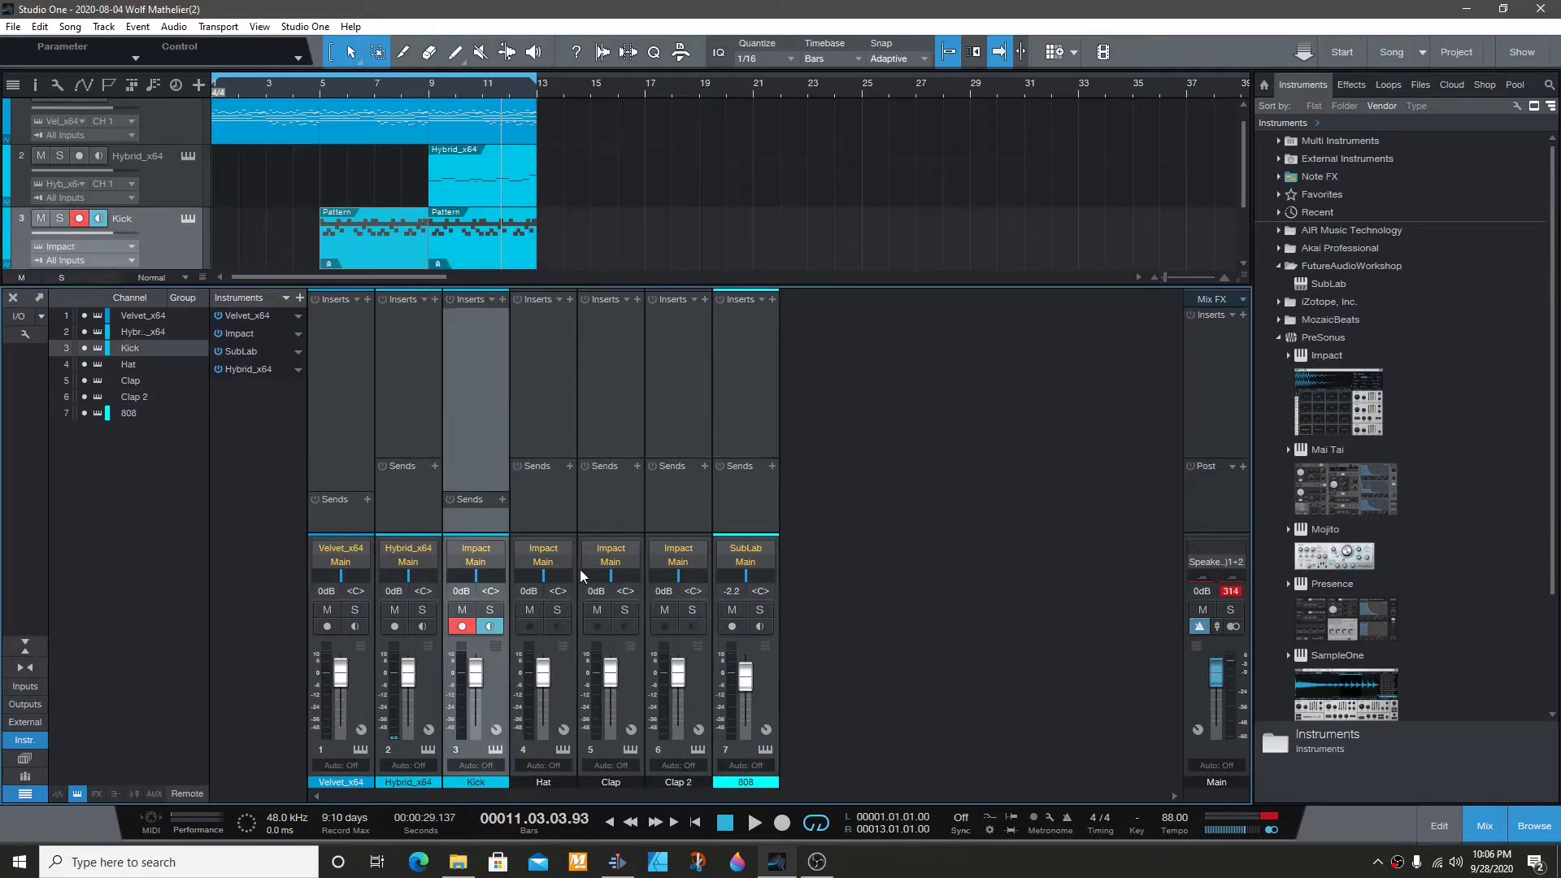
left_click(775, 453)
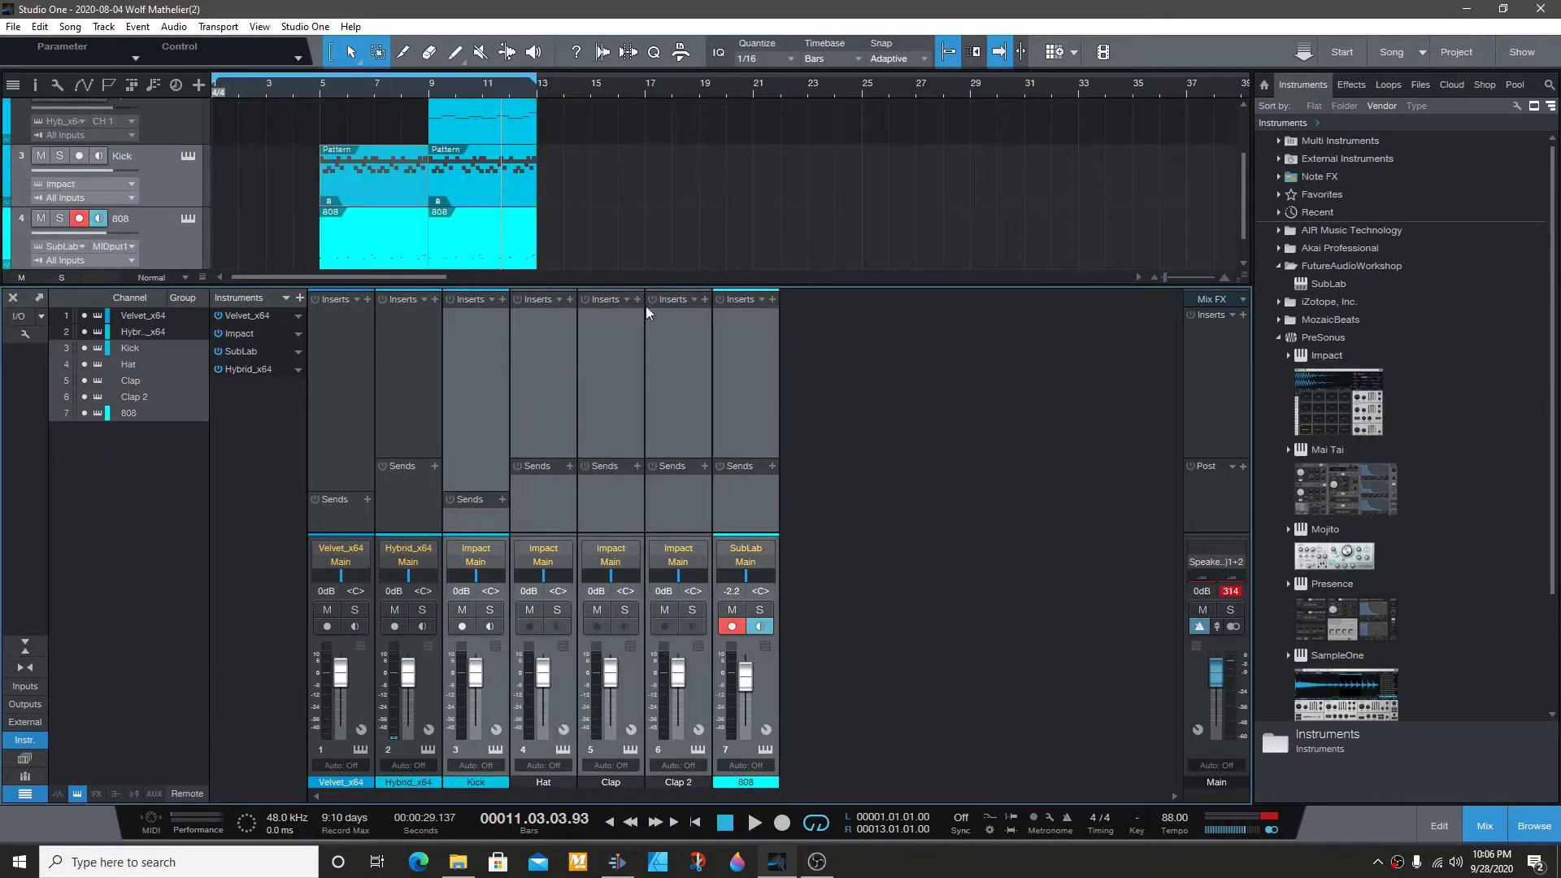
left_click(502, 300)
type("P")
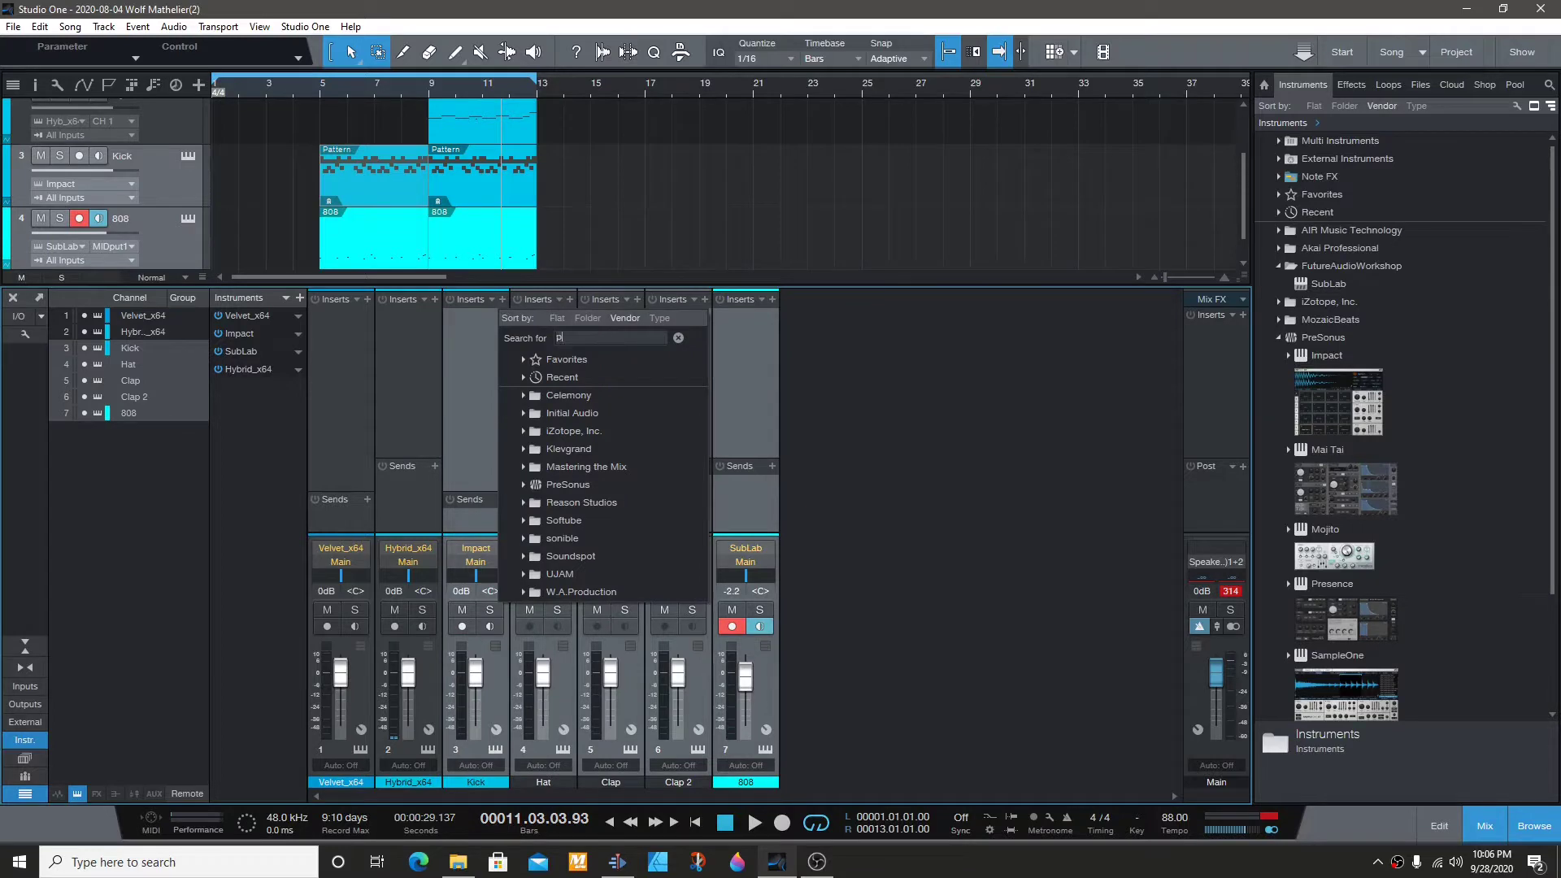
type("ro")
key("Return")
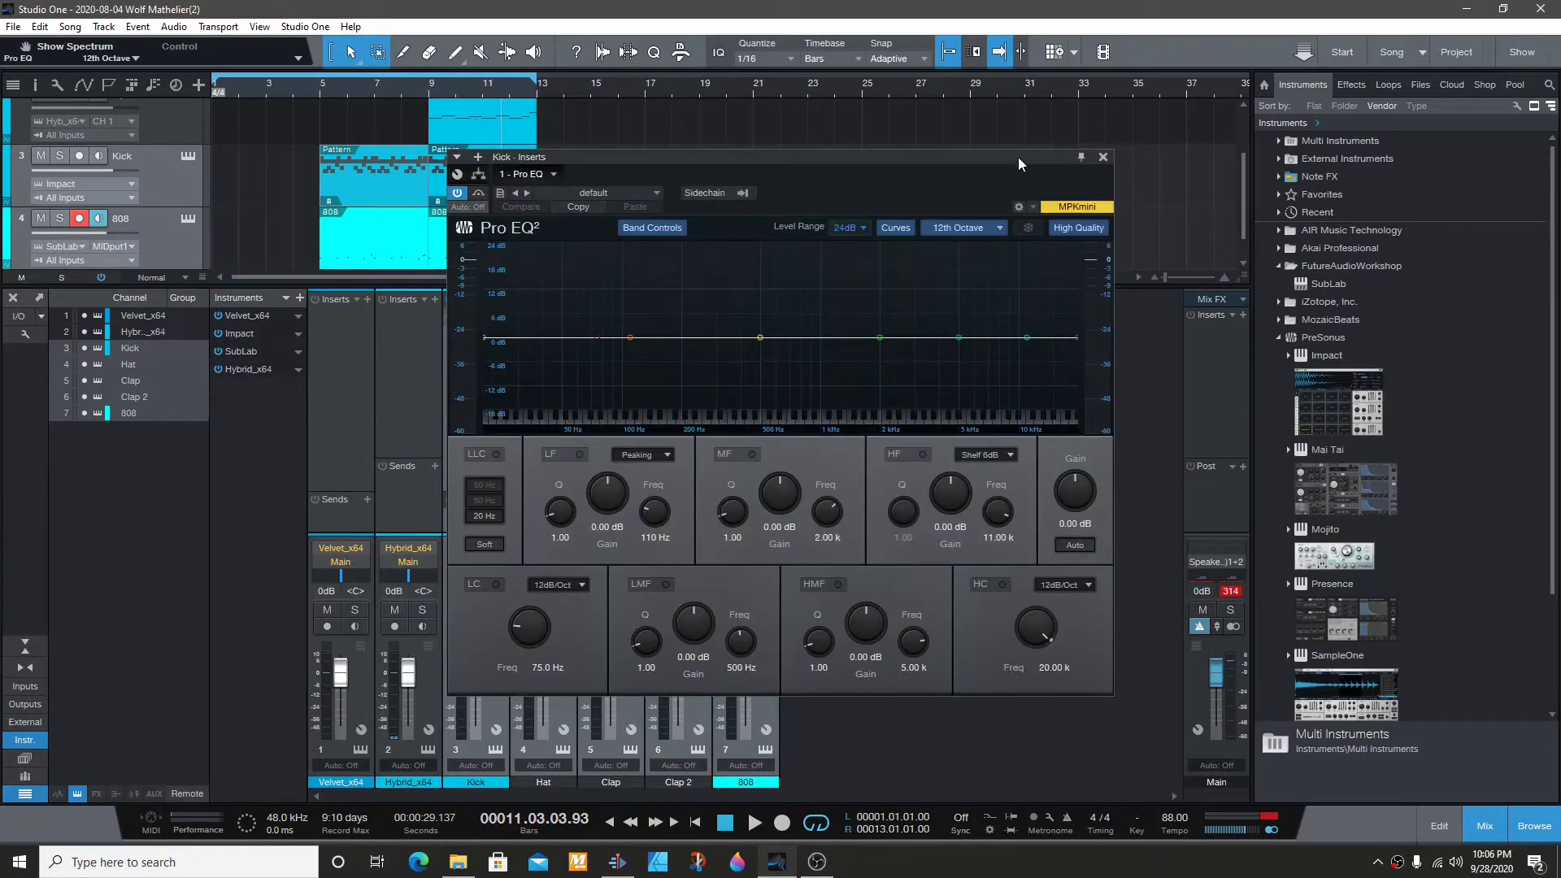
left_click(1103, 159)
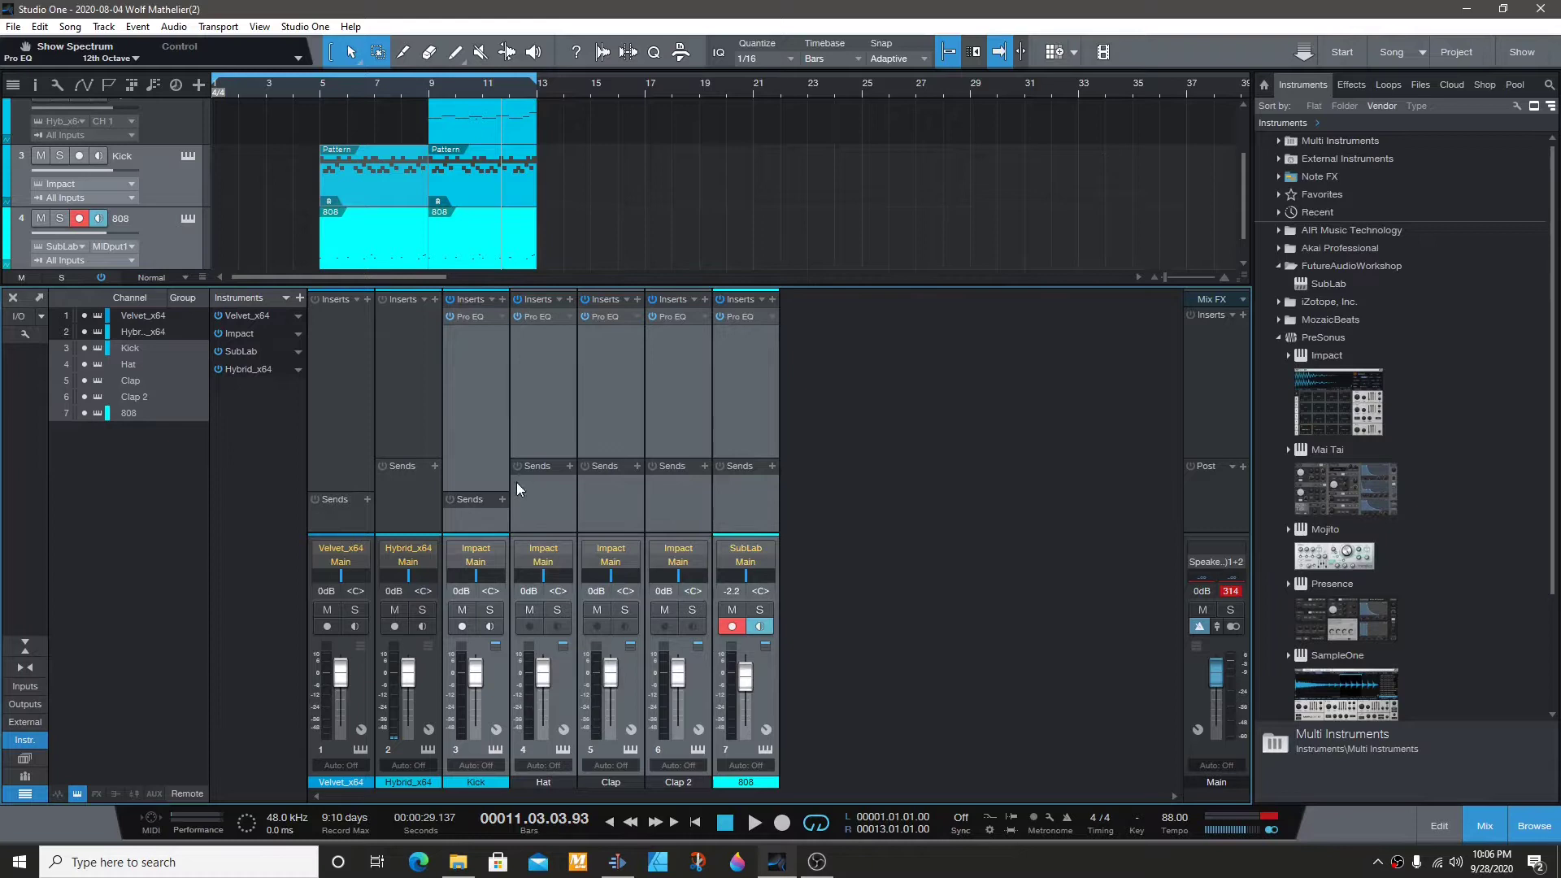
Step: Play the beat from bar 9, solo the Kick, and open the Clap's Pro EQ
left_click(633, 690)
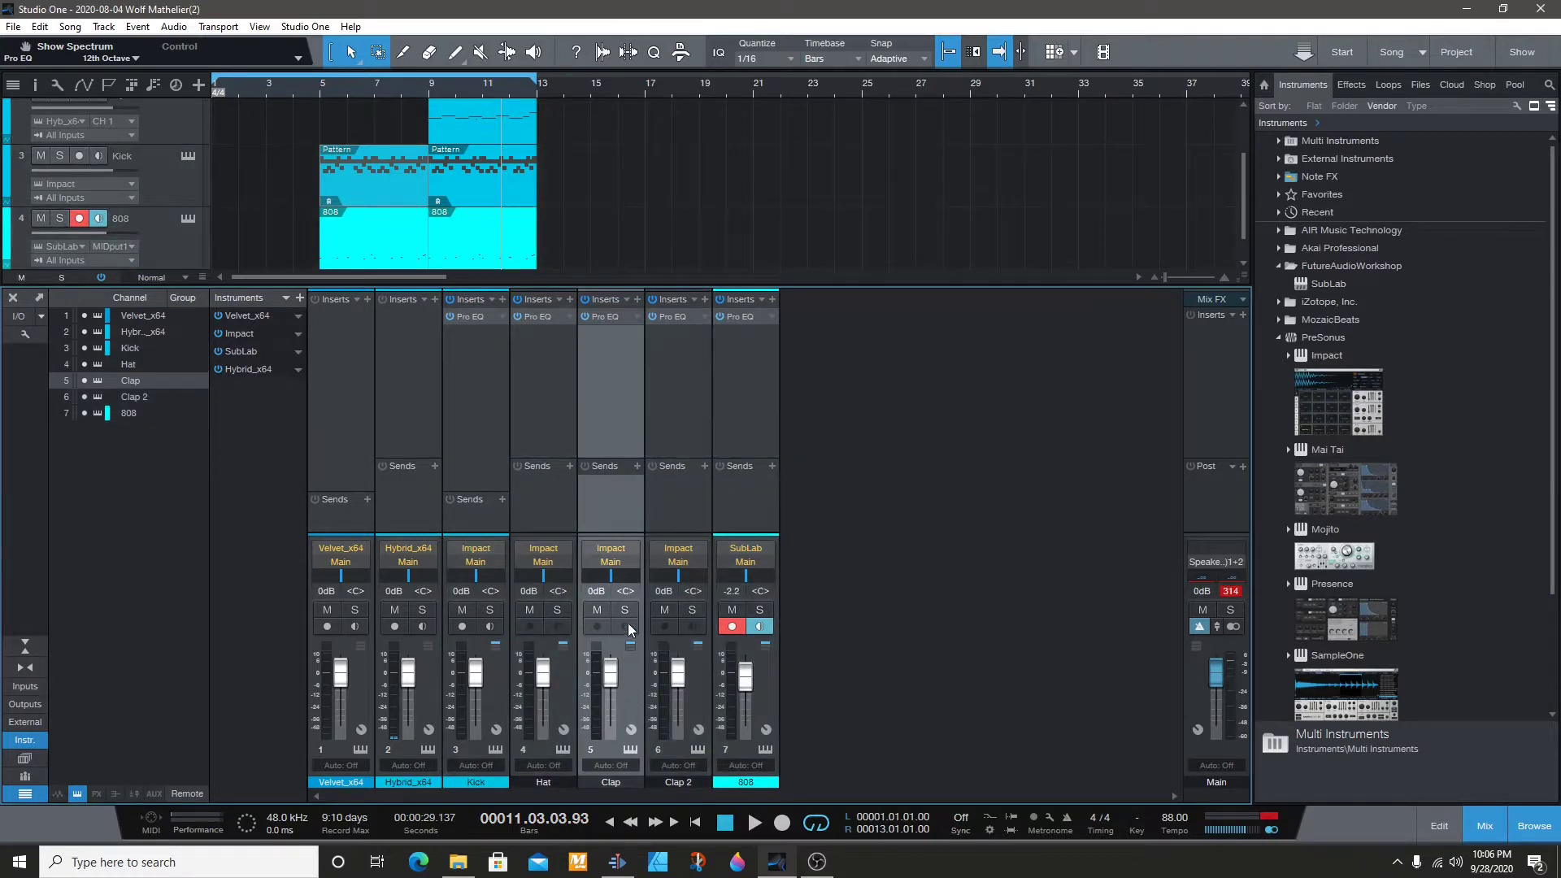
key("space")
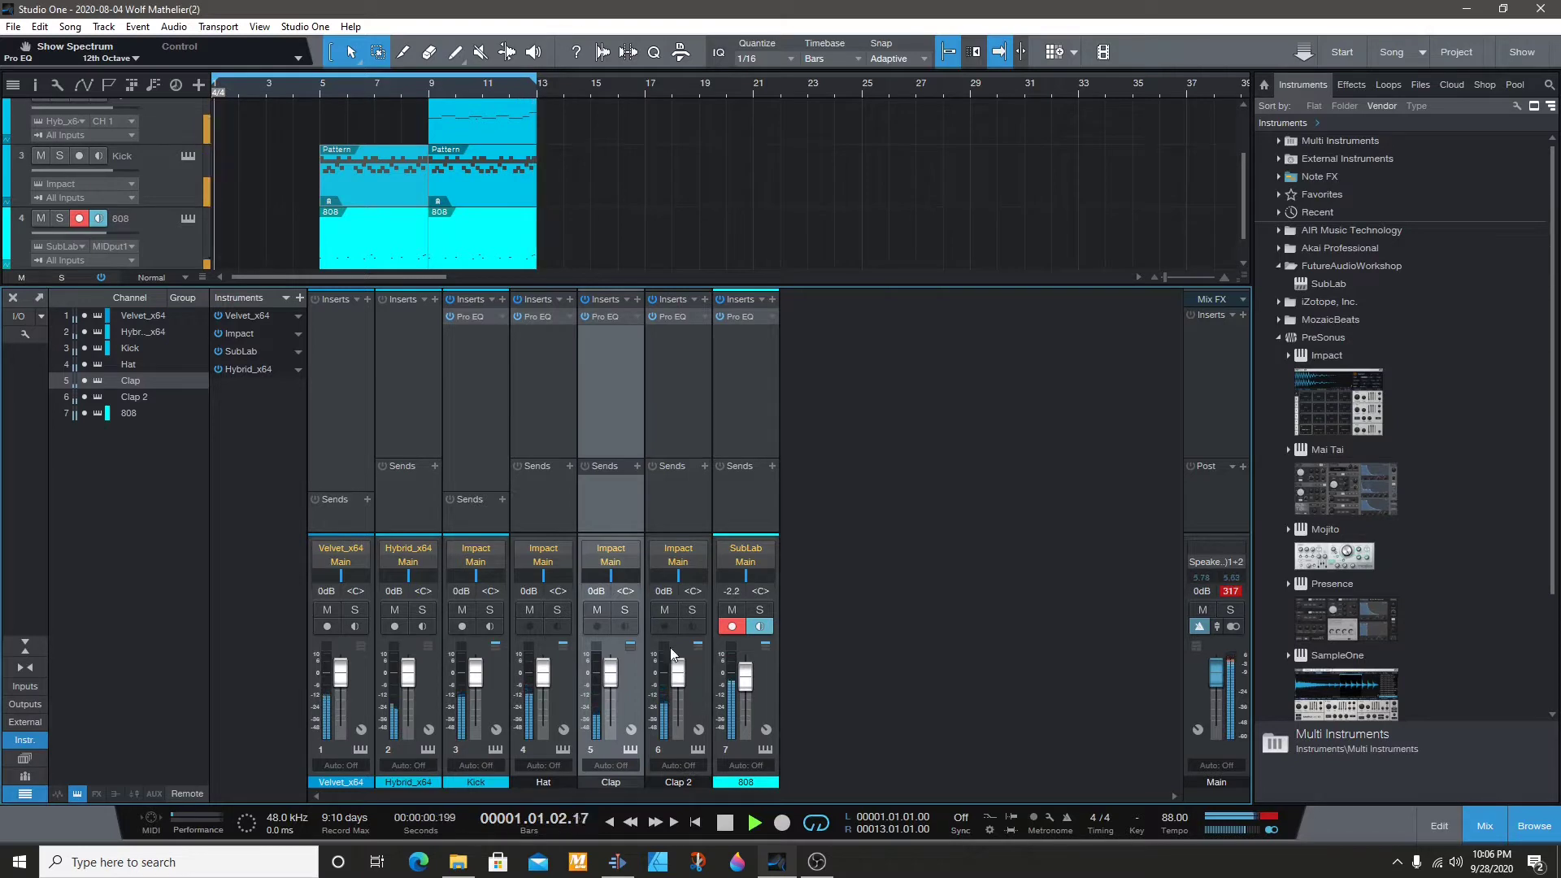
key("f")
left_click(429, 85)
key("f")
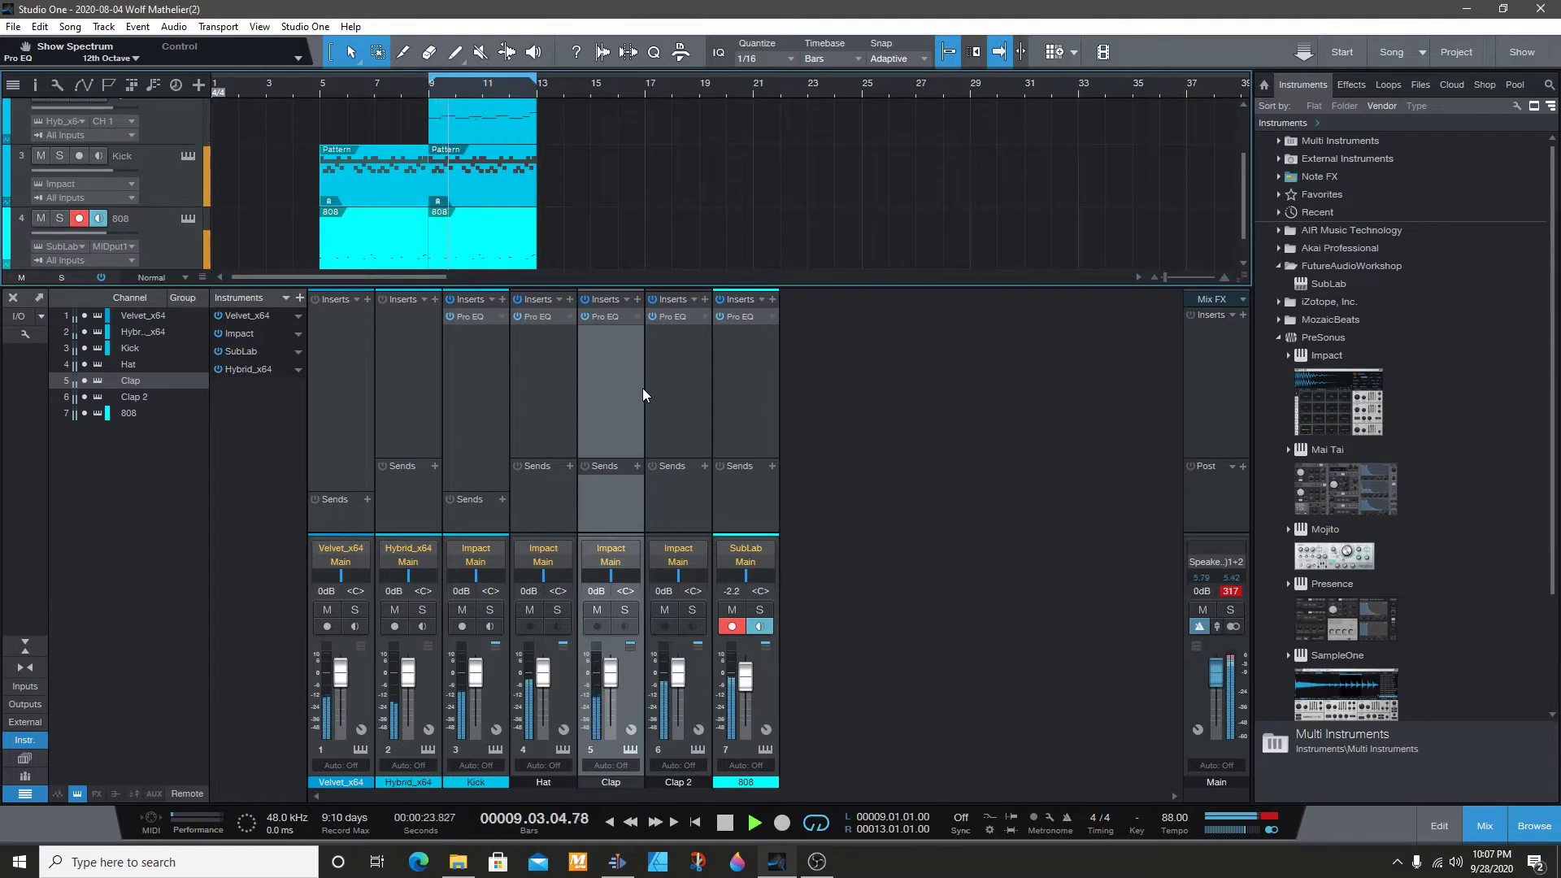
left_click(62, 159)
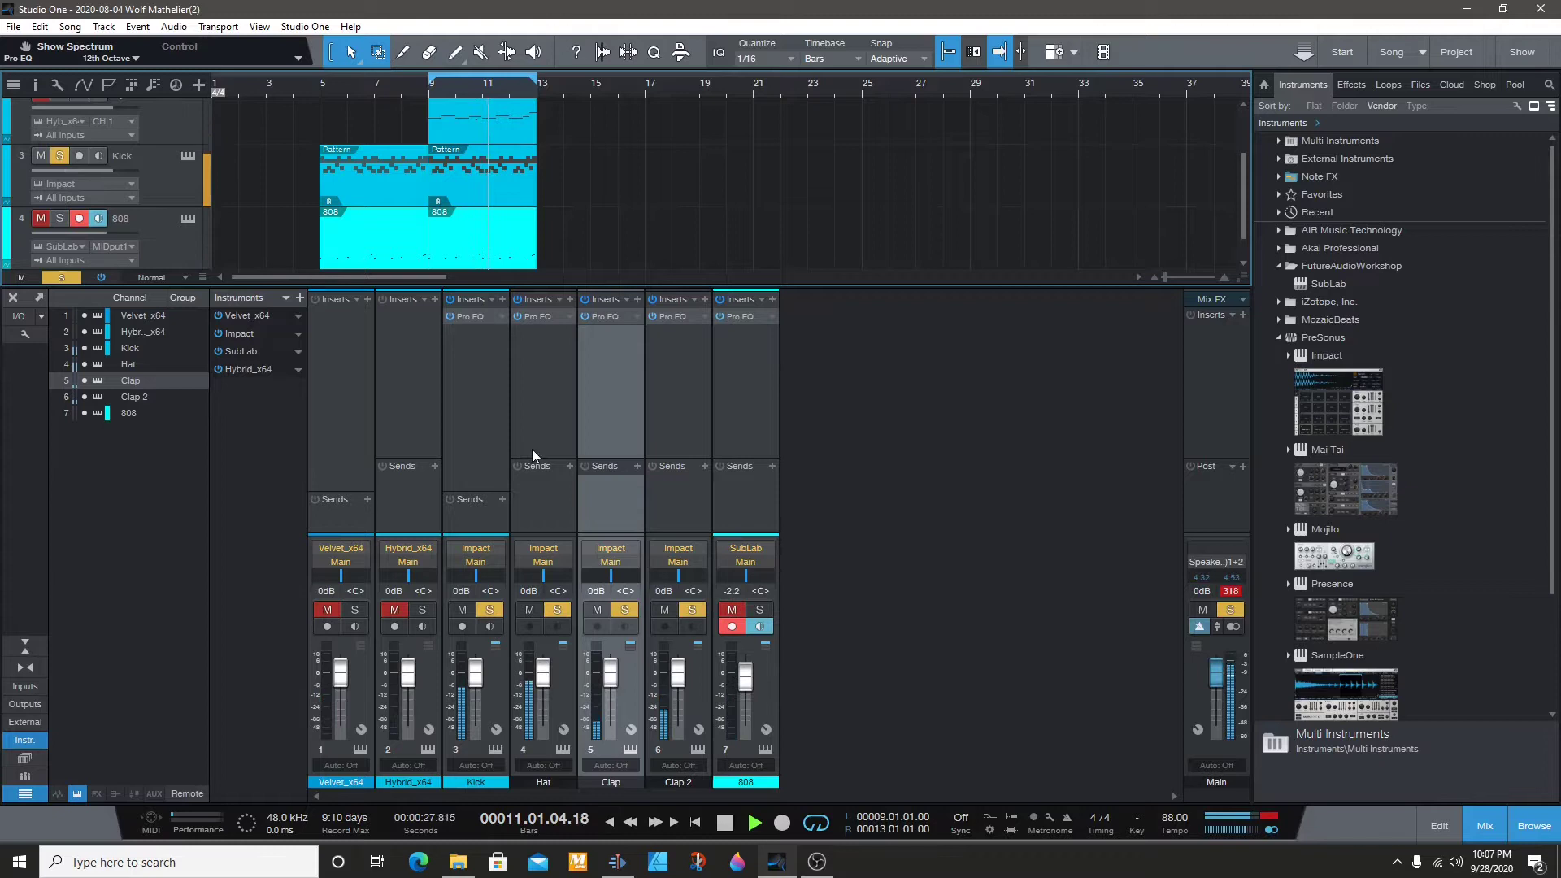
left_click(618, 319)
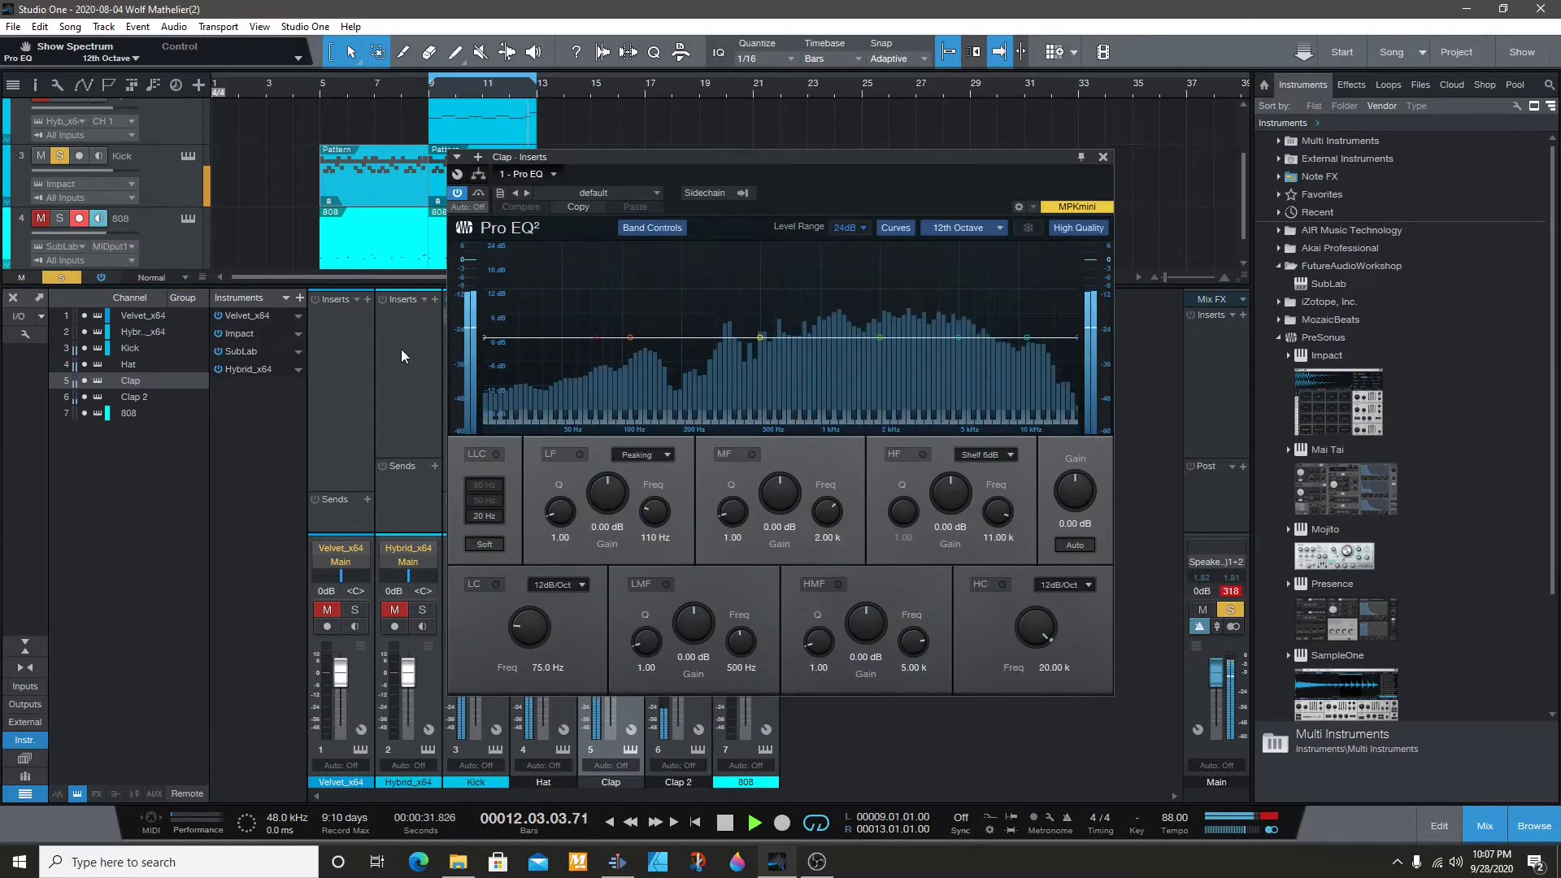
Step: Sidechain Clap 2 into the Clap EQ, cut 6.55 dB at 1.56 kHz, boost 6.94 dB at 324 Hz
left_click(743, 194)
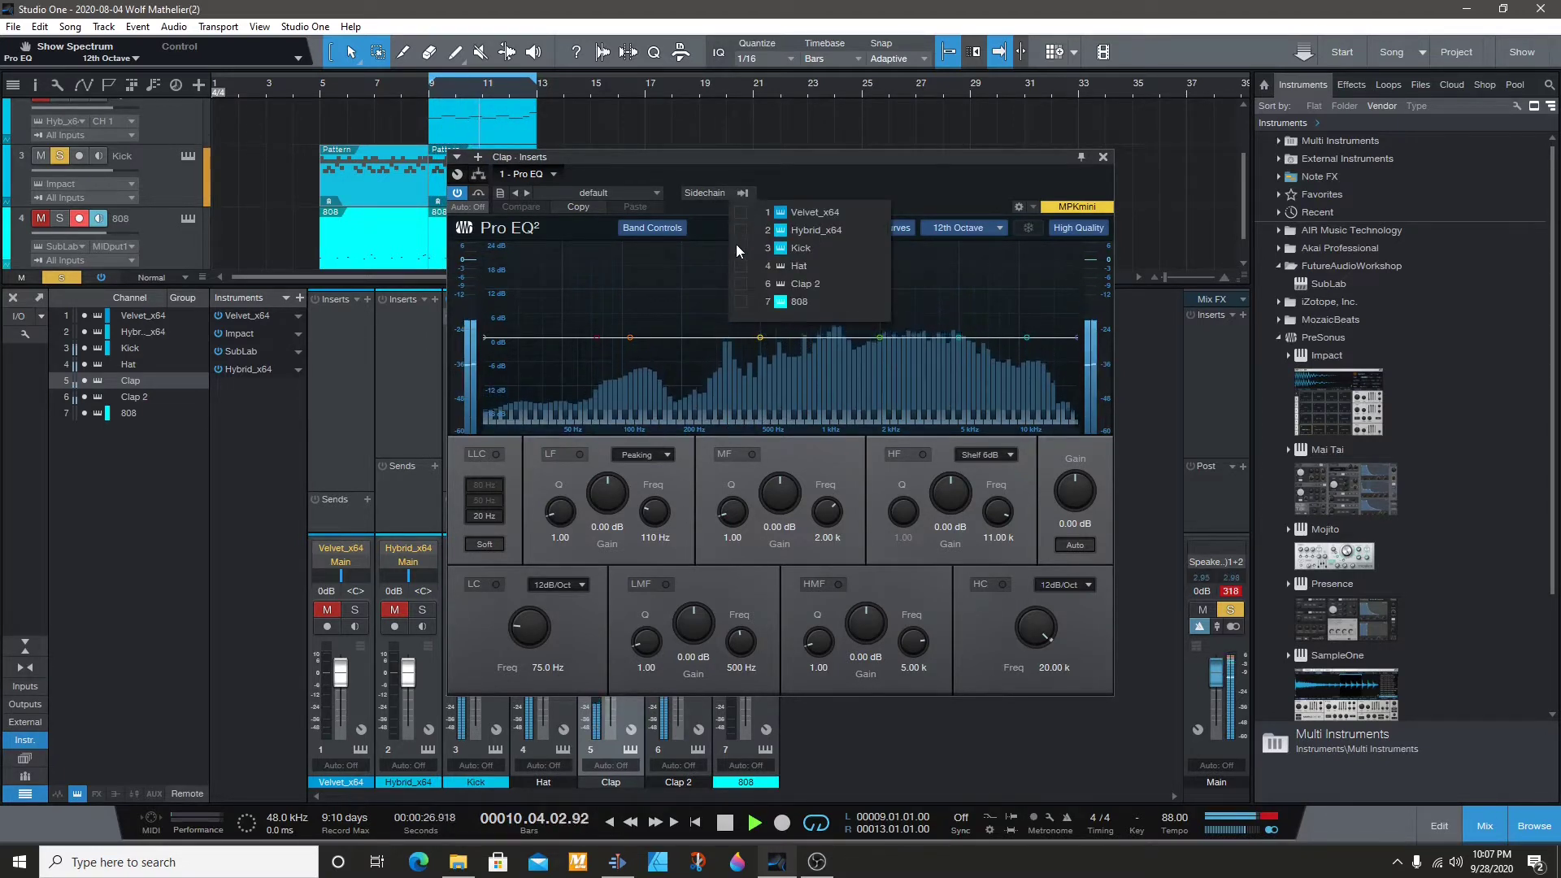
left_click(739, 285)
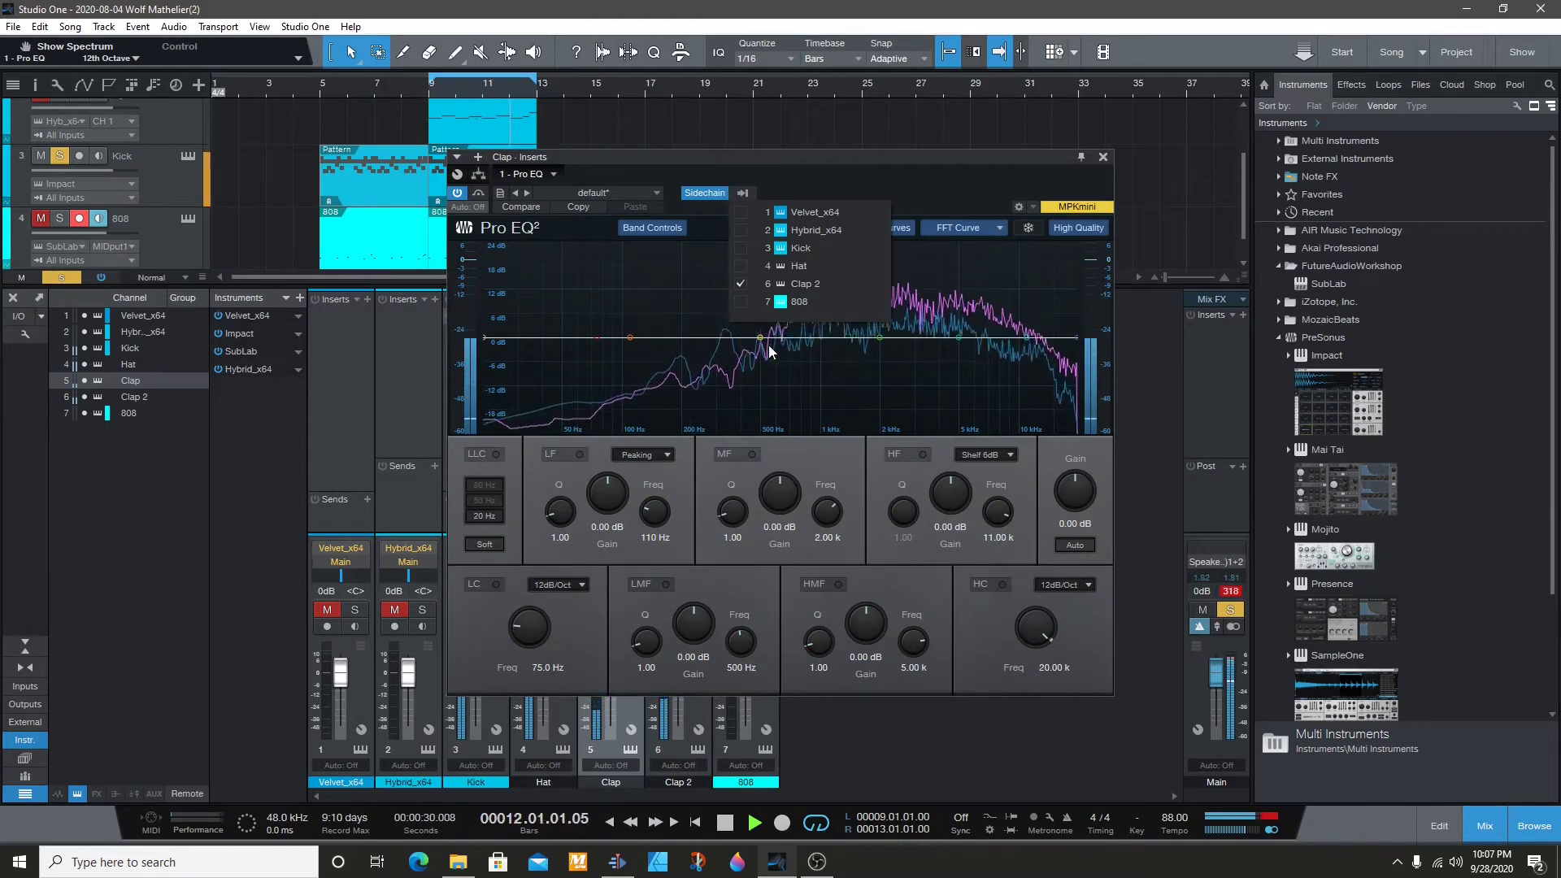
left_click(934, 164)
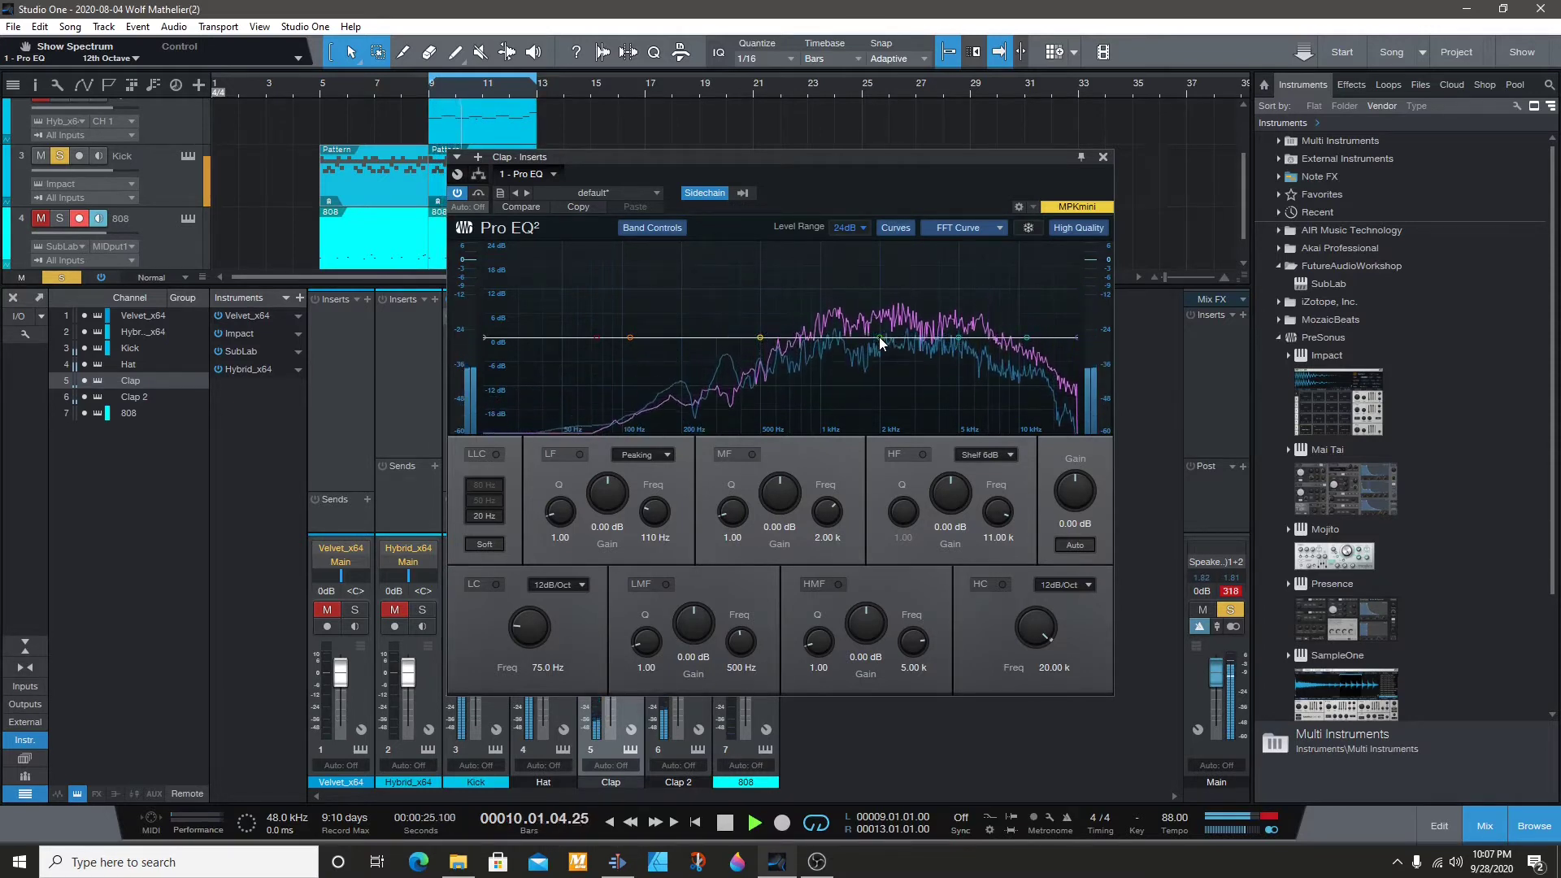
left_click_drag(880, 336, 858, 364)
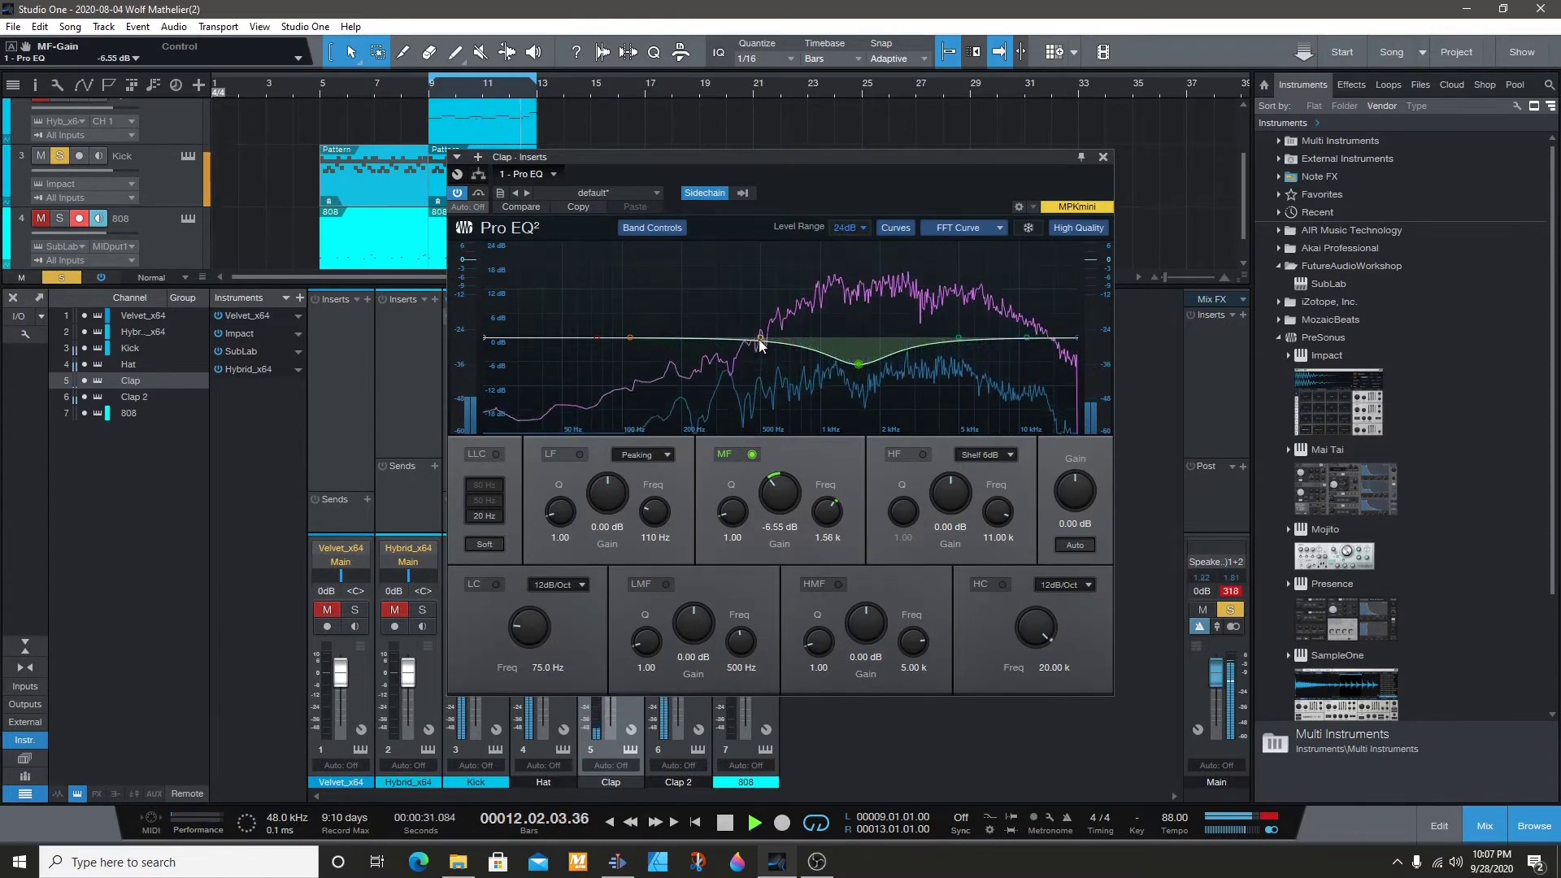
left_click_drag(759, 338, 726, 304)
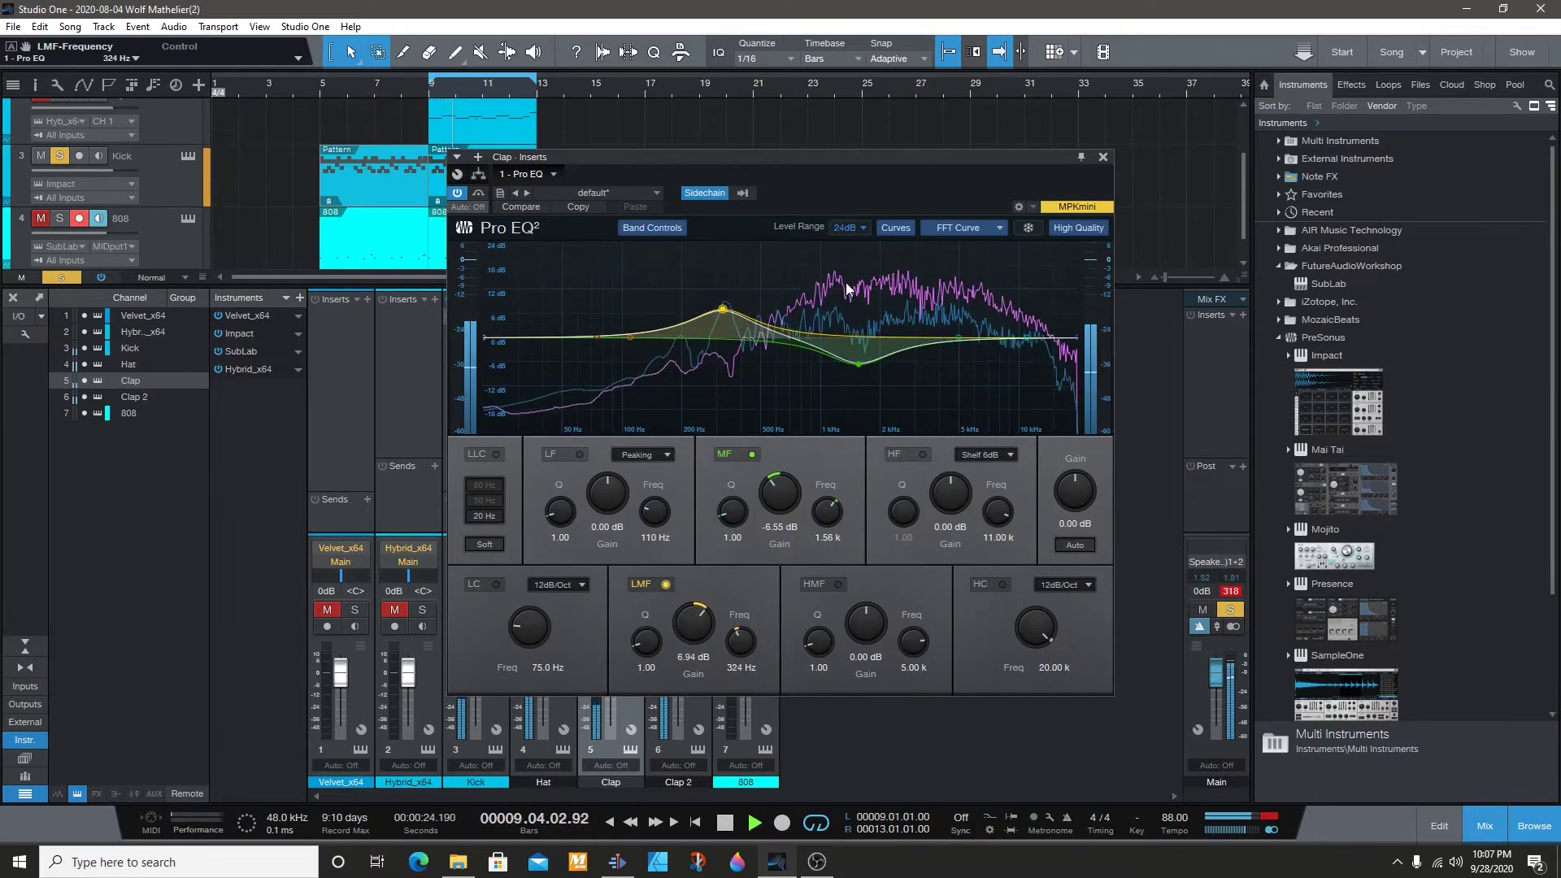
Step: Open the 808's Pro EQ and add the Kick as its sidechain source
left_click(1103, 157)
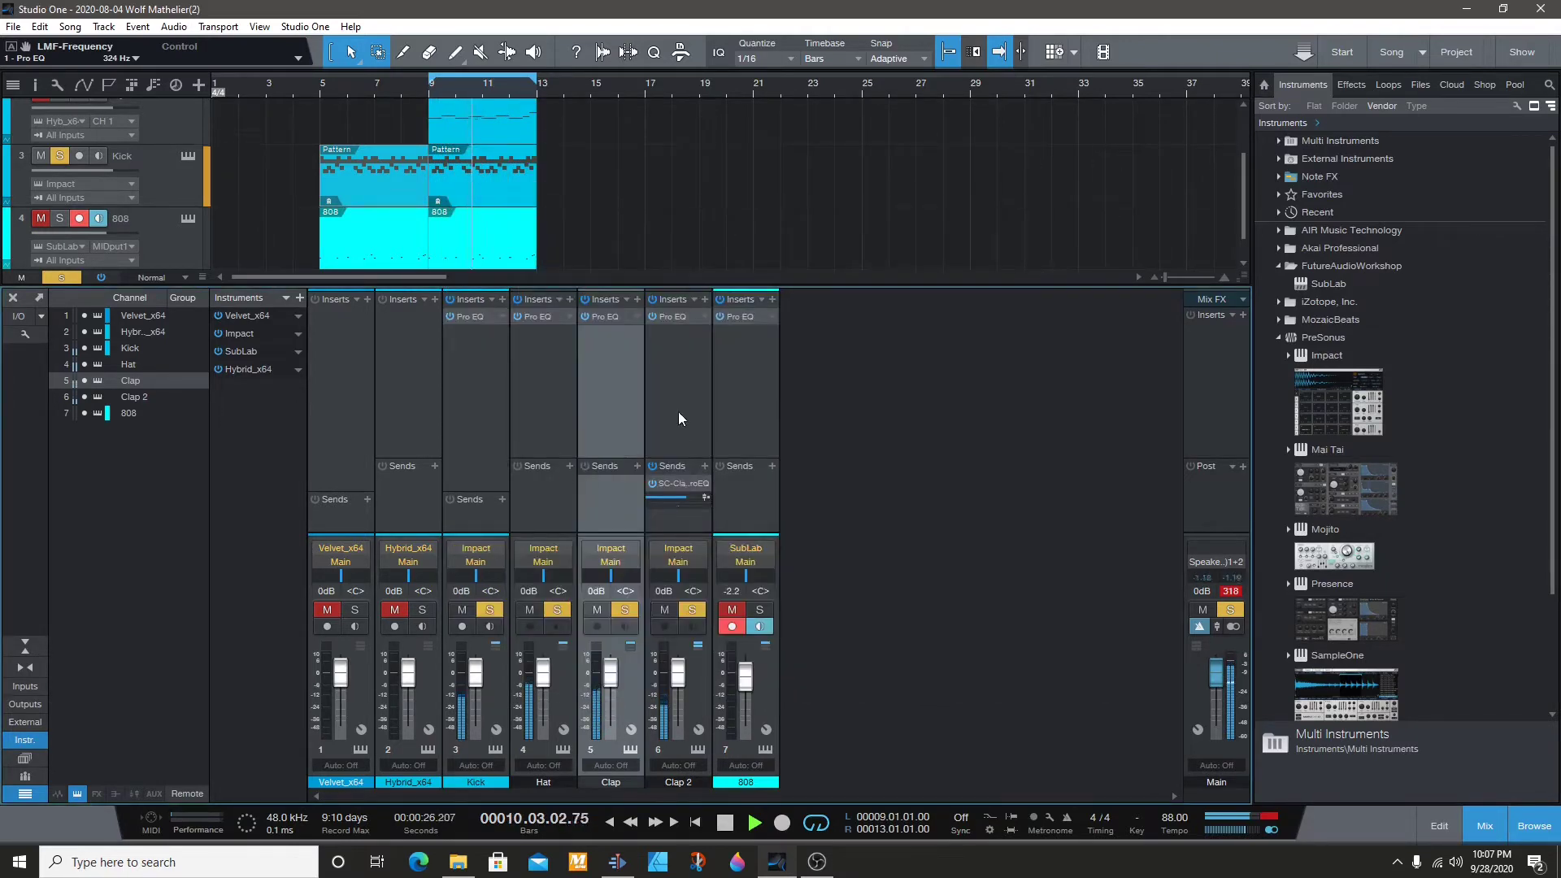
left_click(746, 377)
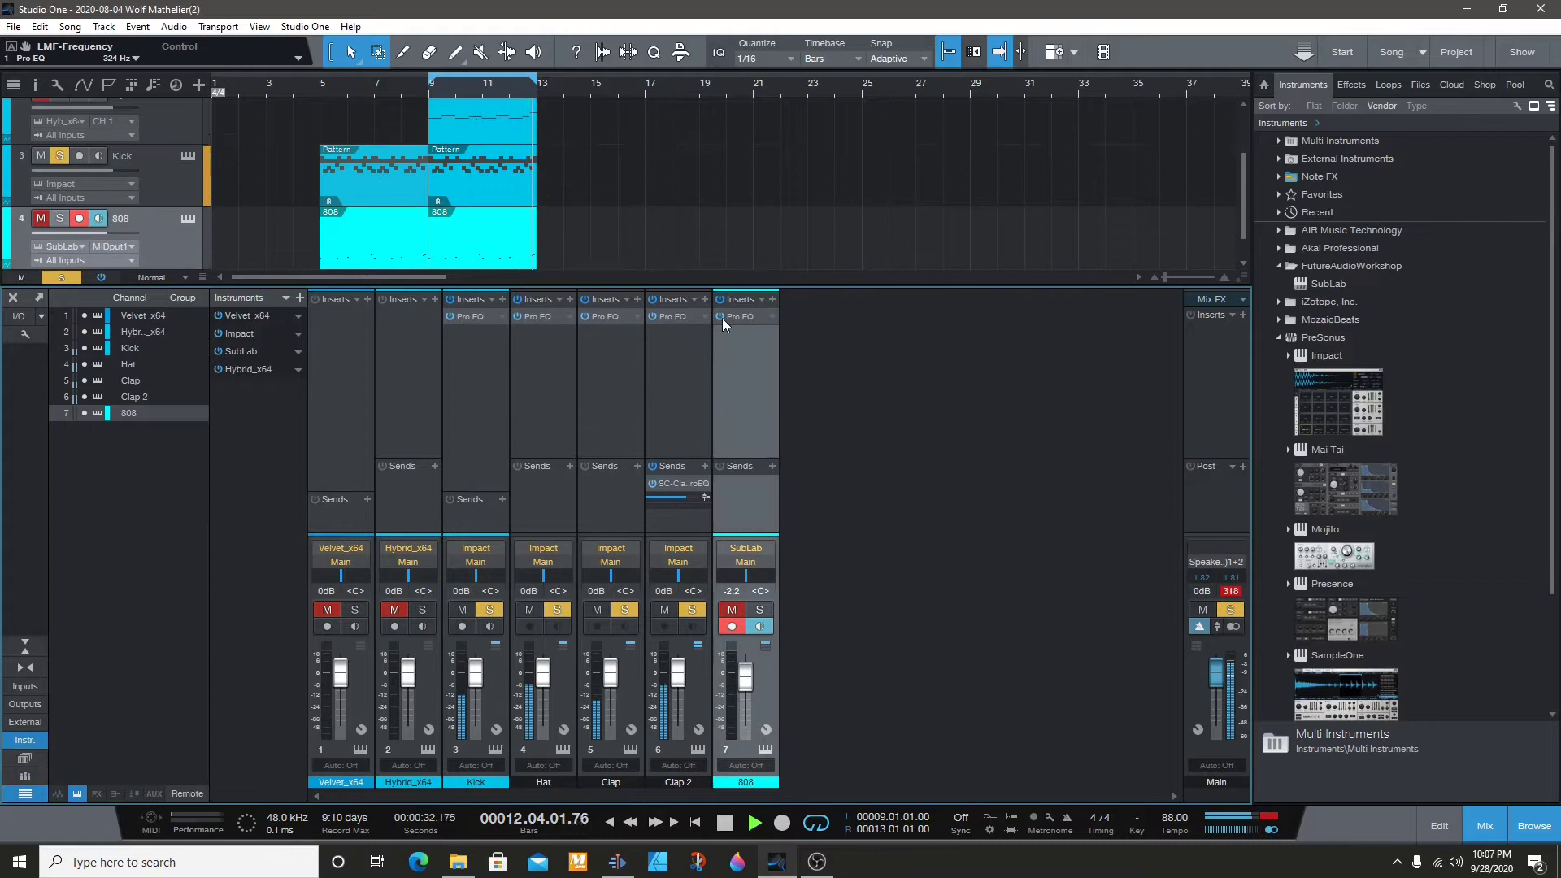
left_click(745, 315)
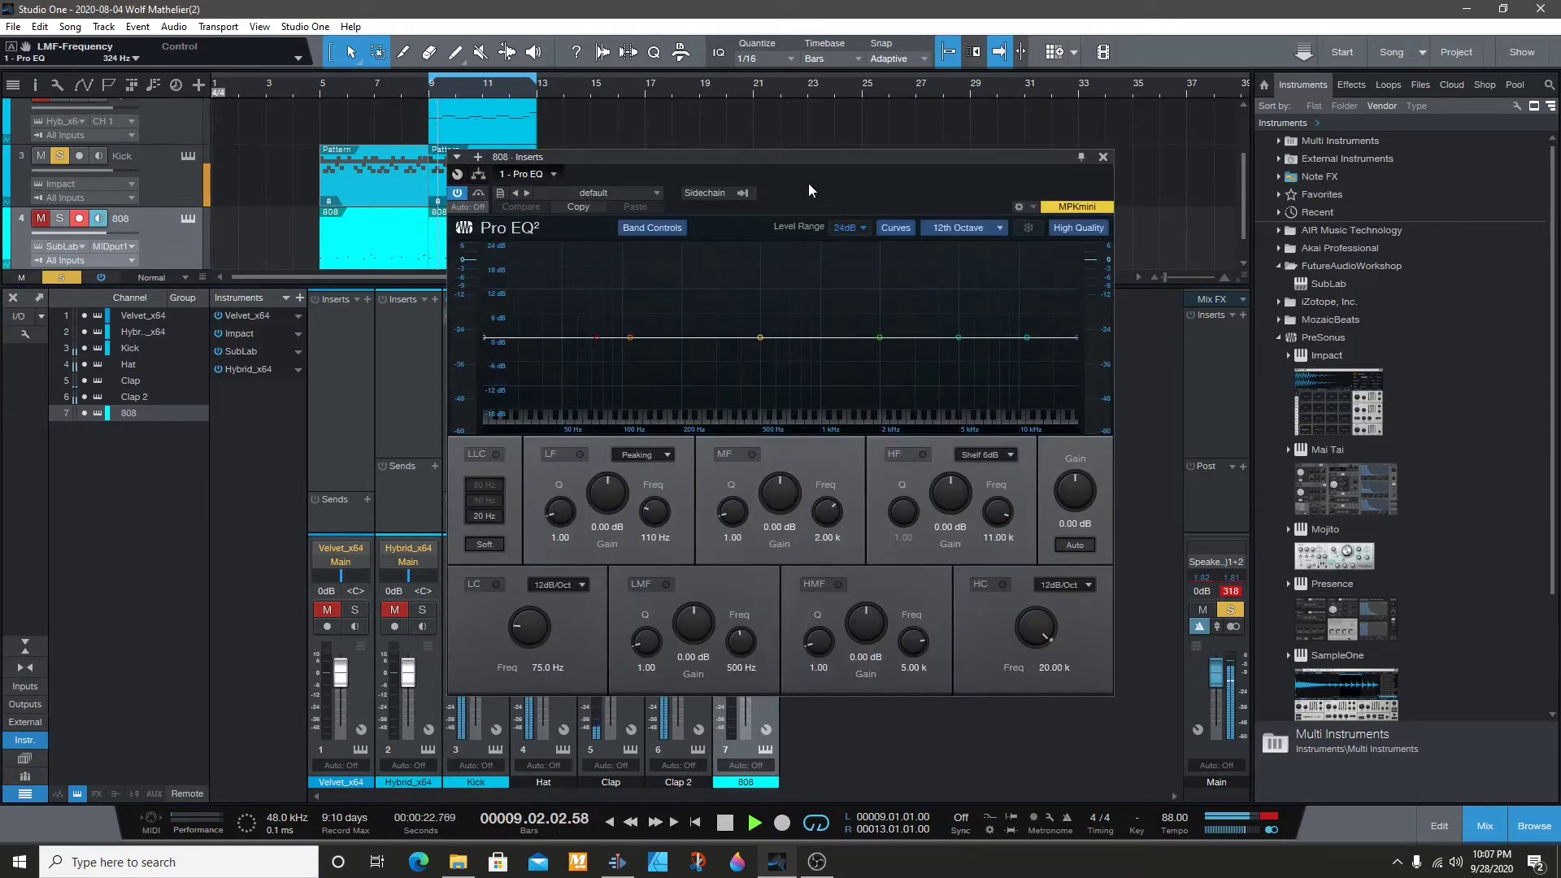
left_click(743, 193)
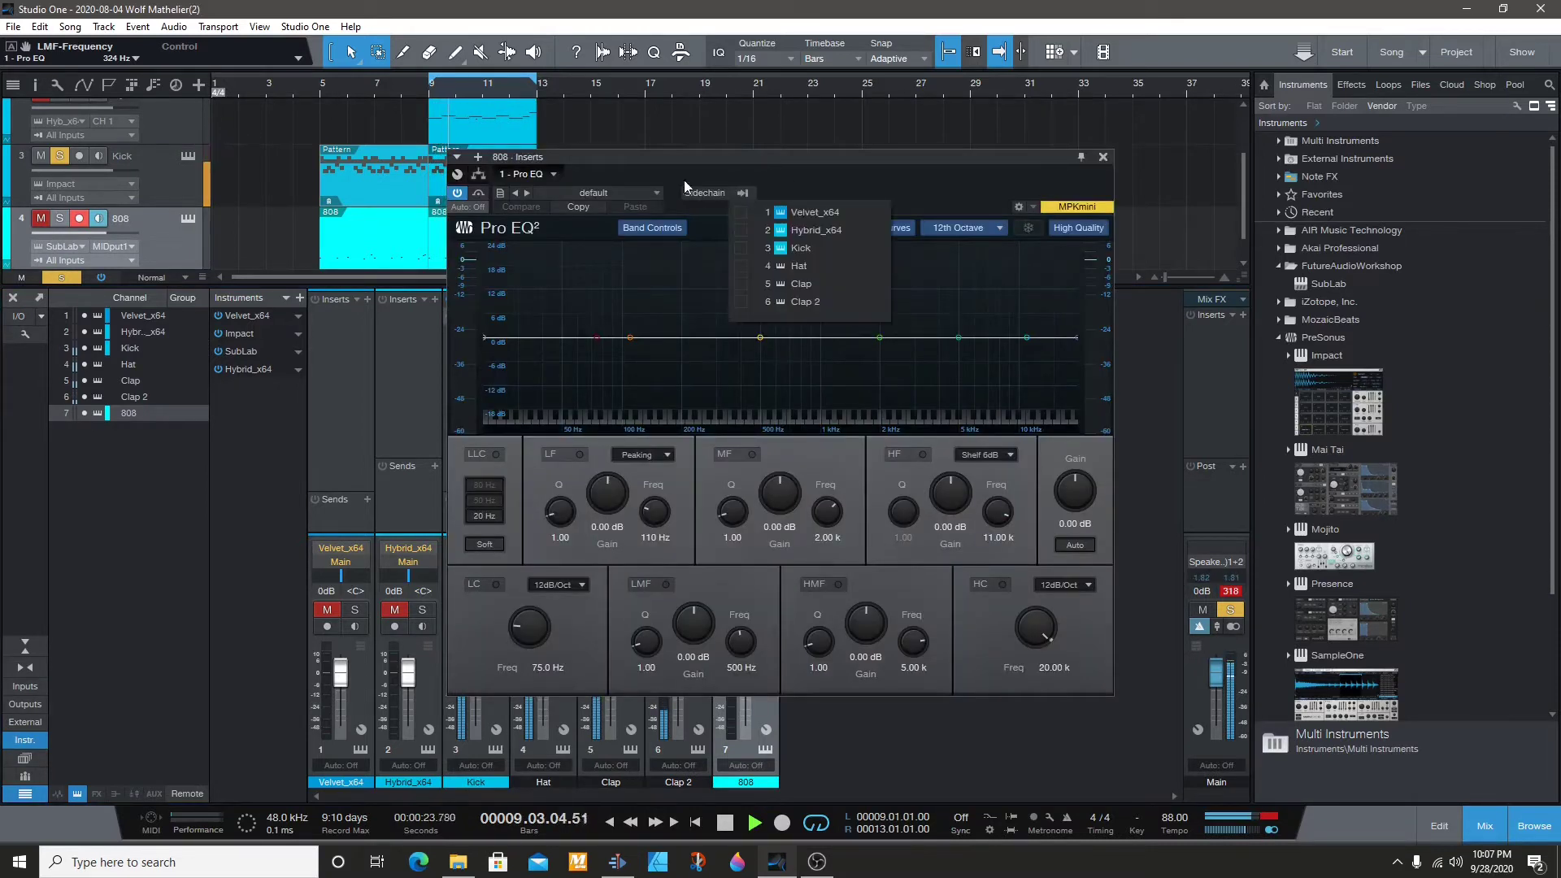
left_click(740, 247)
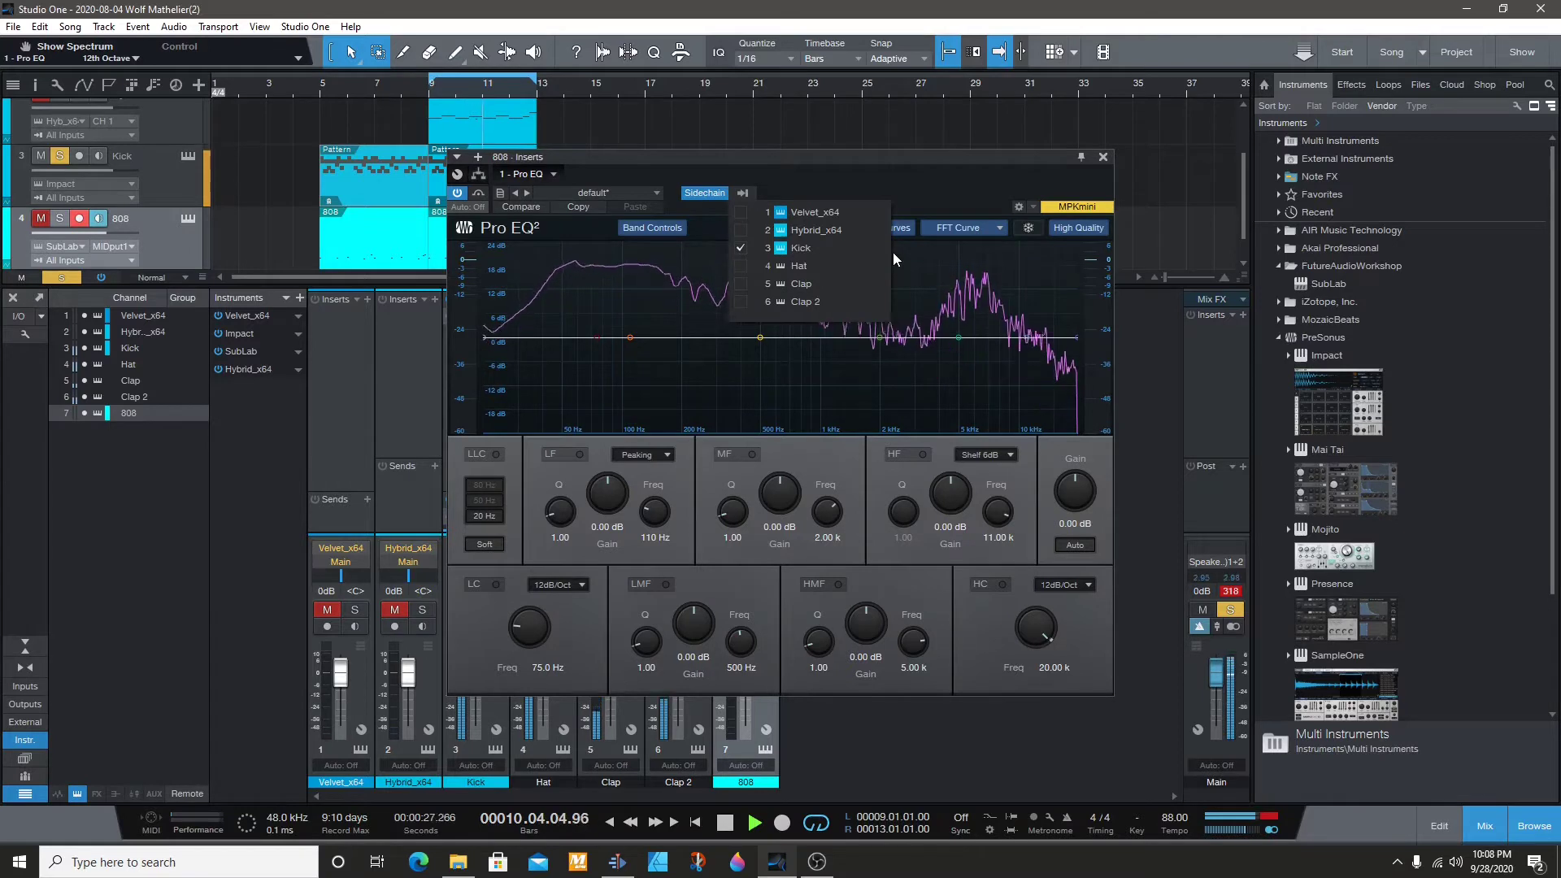
left_click(602, 95)
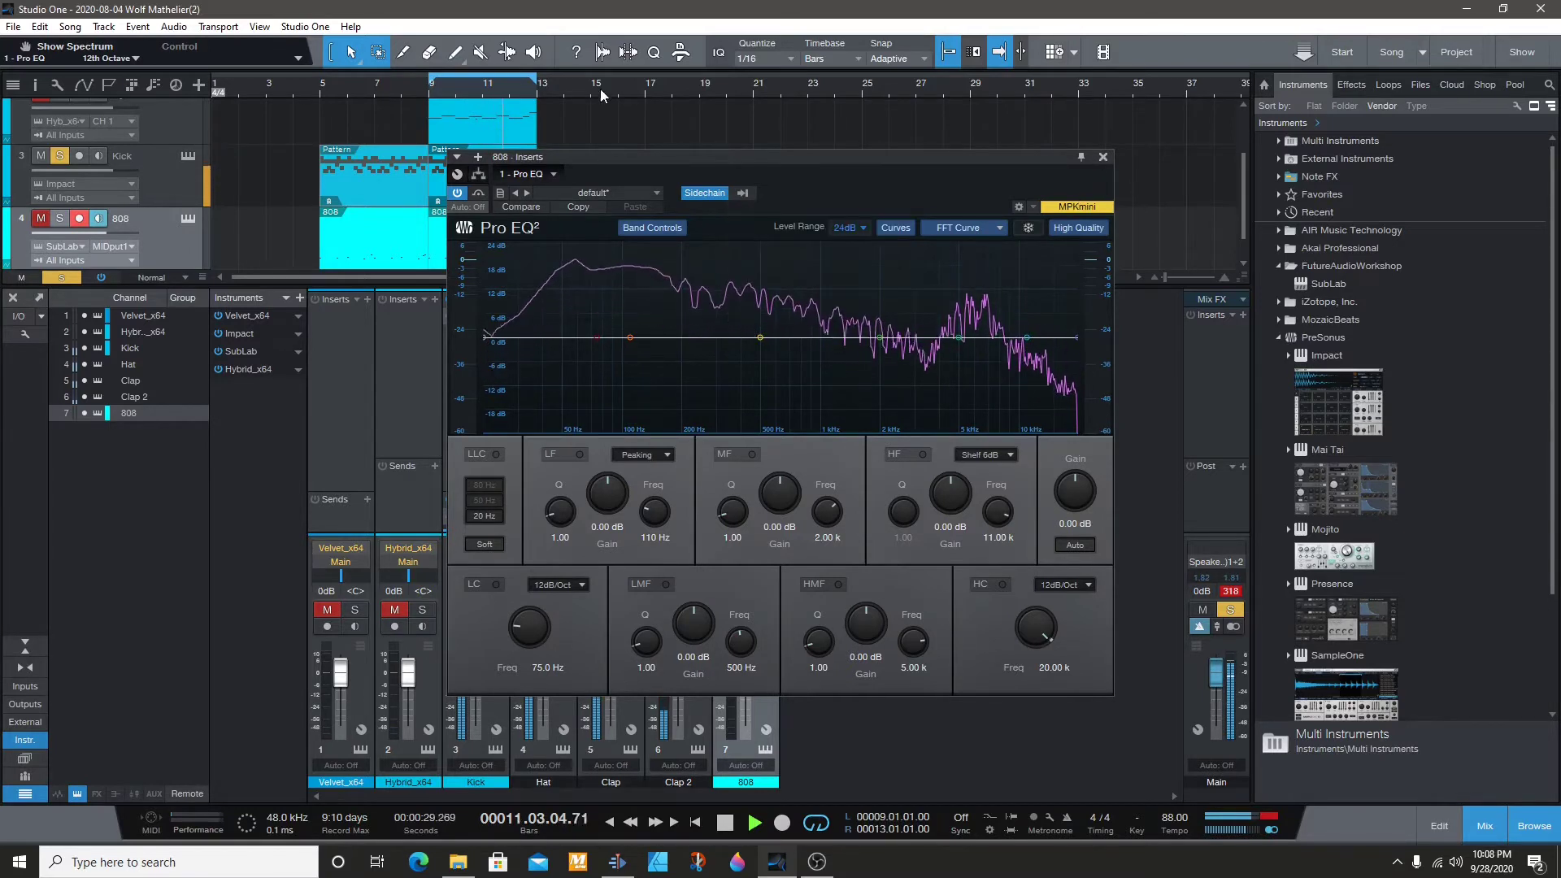
Step: Close and reopen the 808's Pro EQ to view the overlaid spectra
key("Escape")
scroll(543, 208, "down", 1)
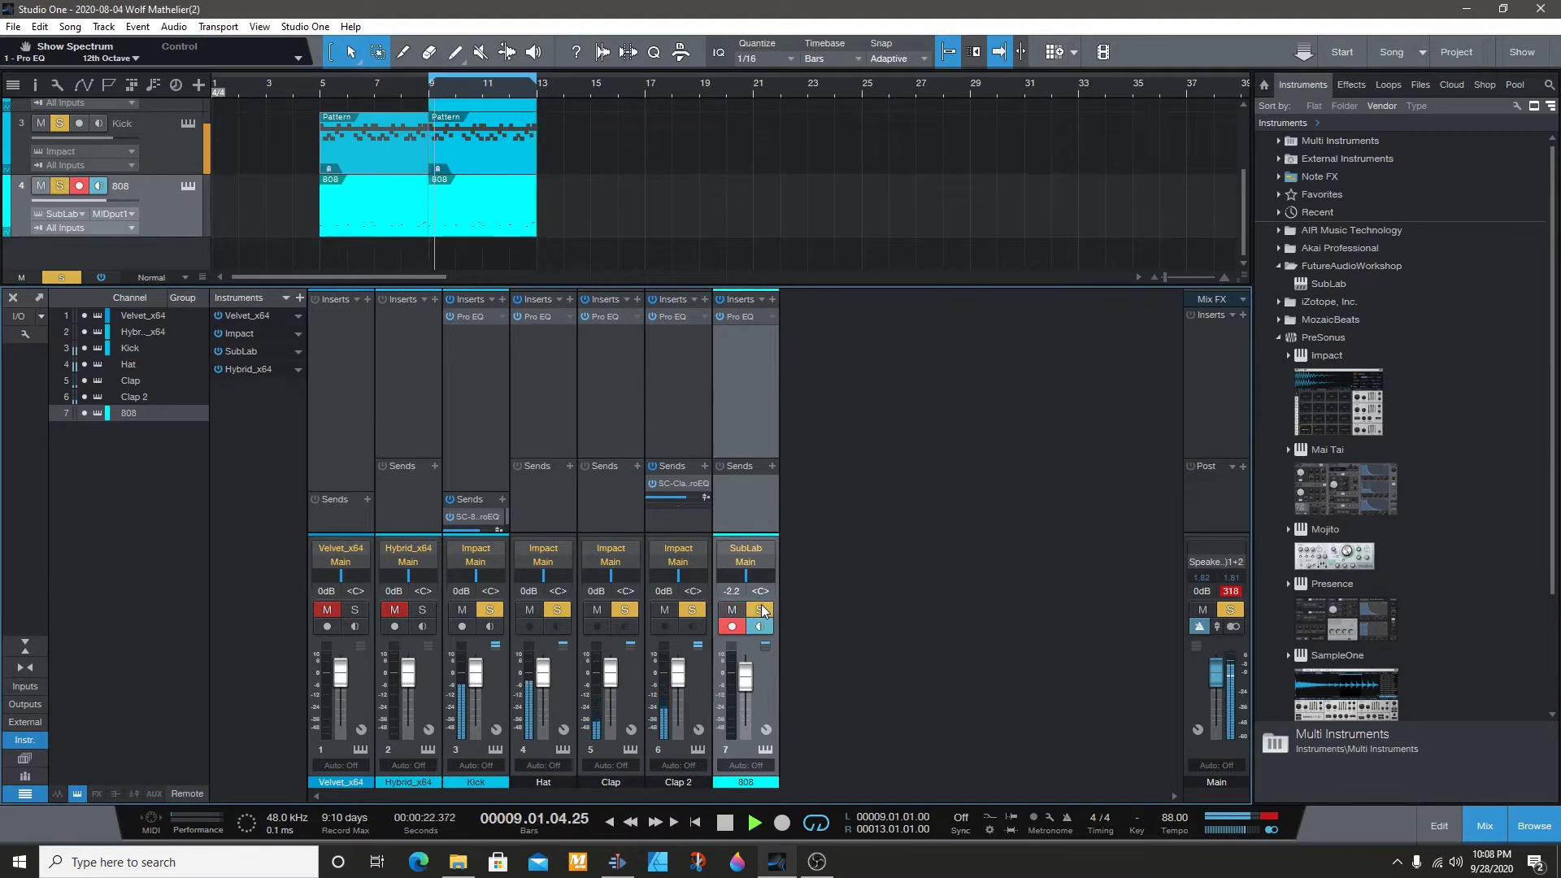
left_click(743, 317)
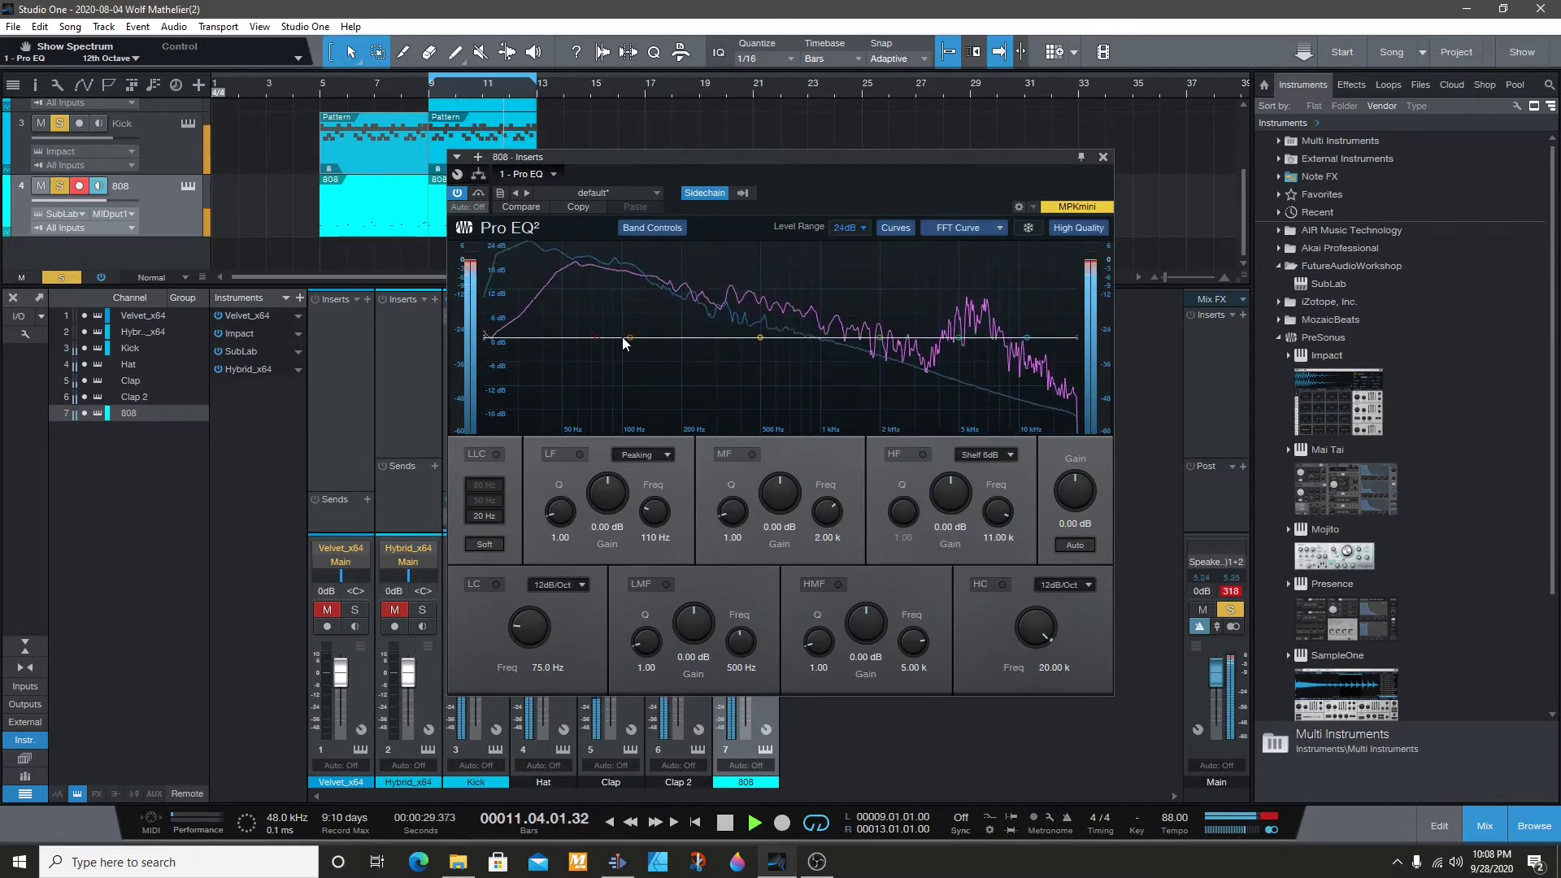
Step: Close the 808's EQ and inspect the Kick EQ's sidechain sources
left_click(1106, 160)
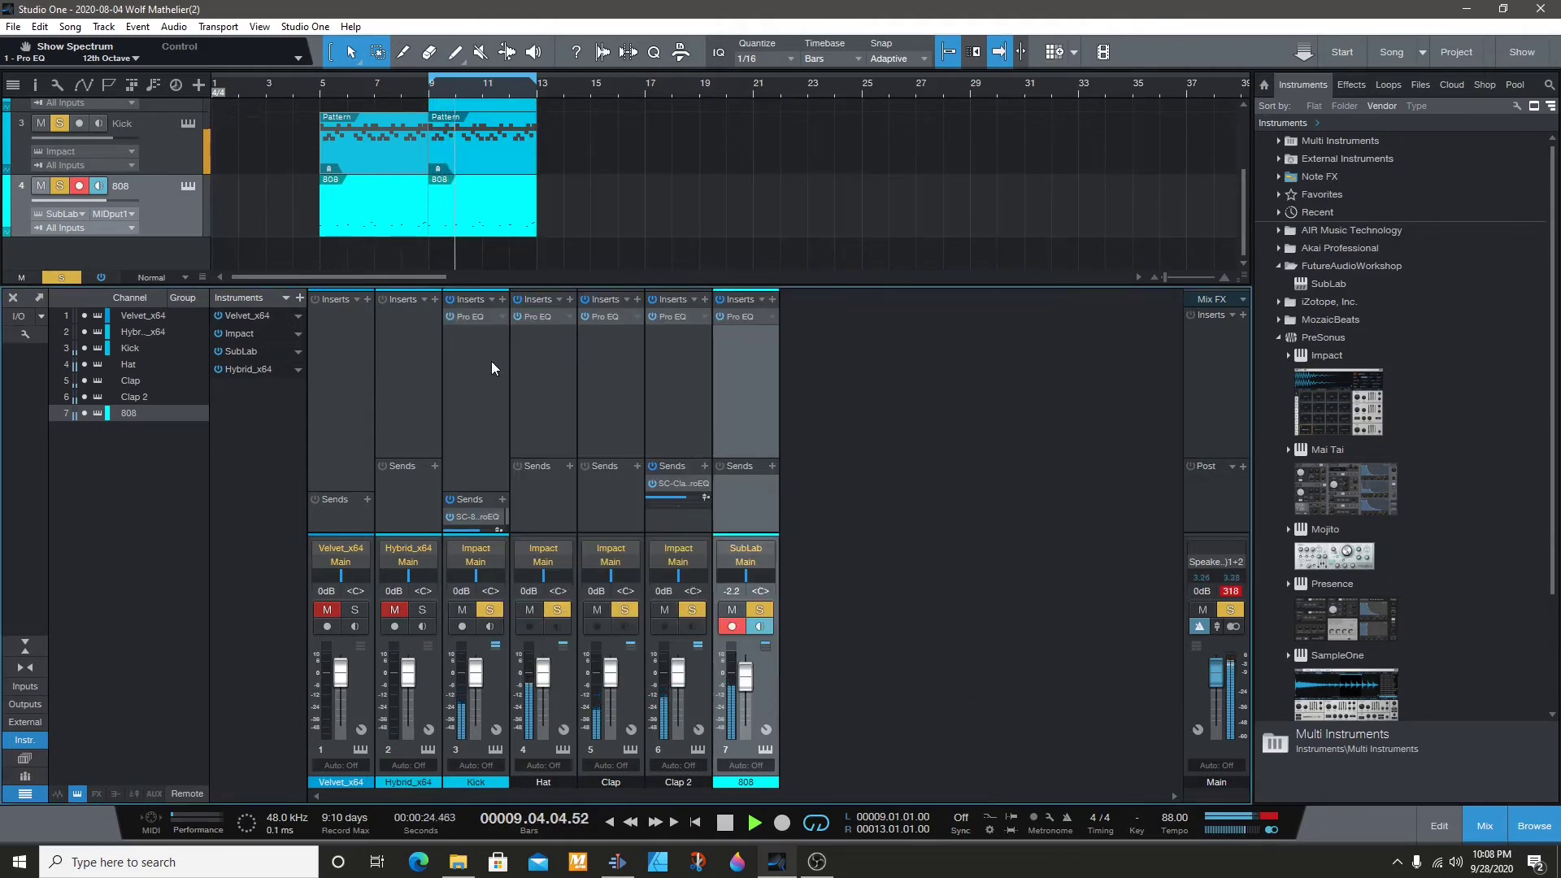
left_click(475, 318)
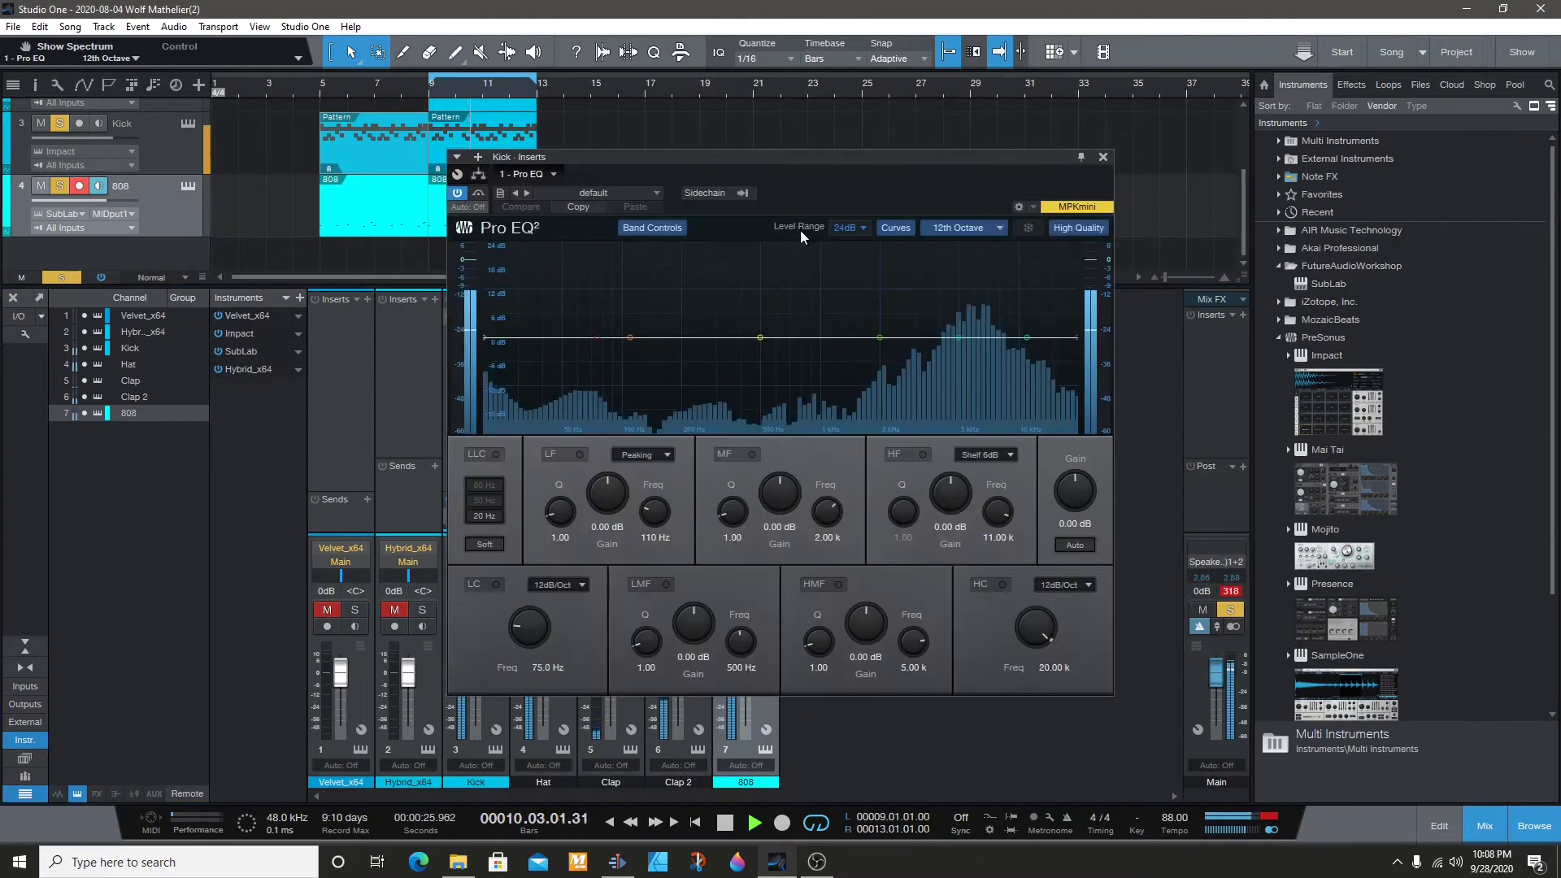
left_click(742, 194)
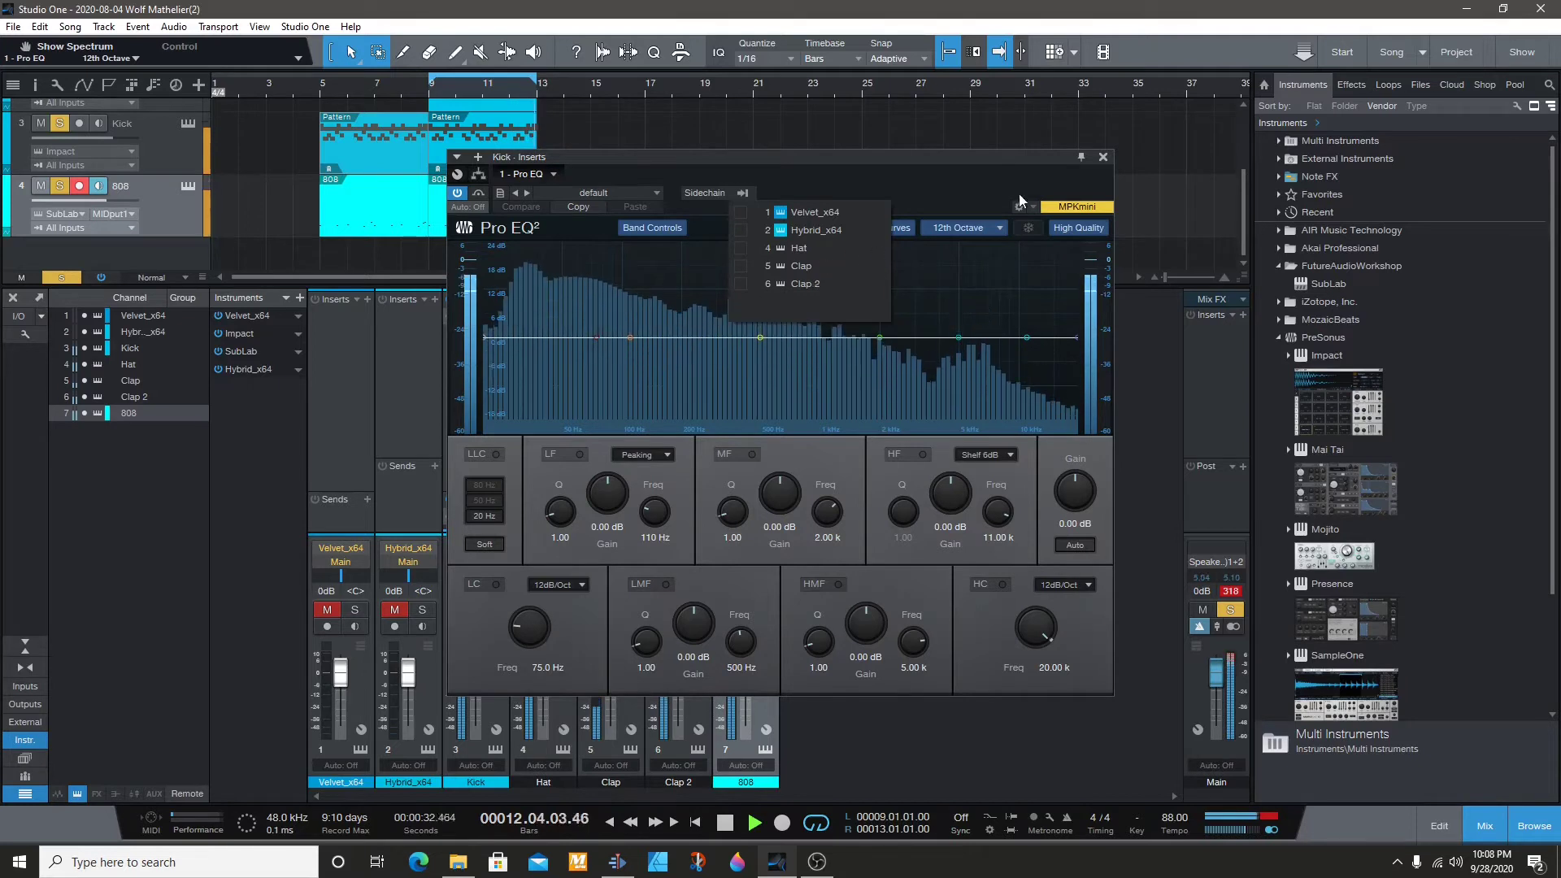
left_click(1094, 162)
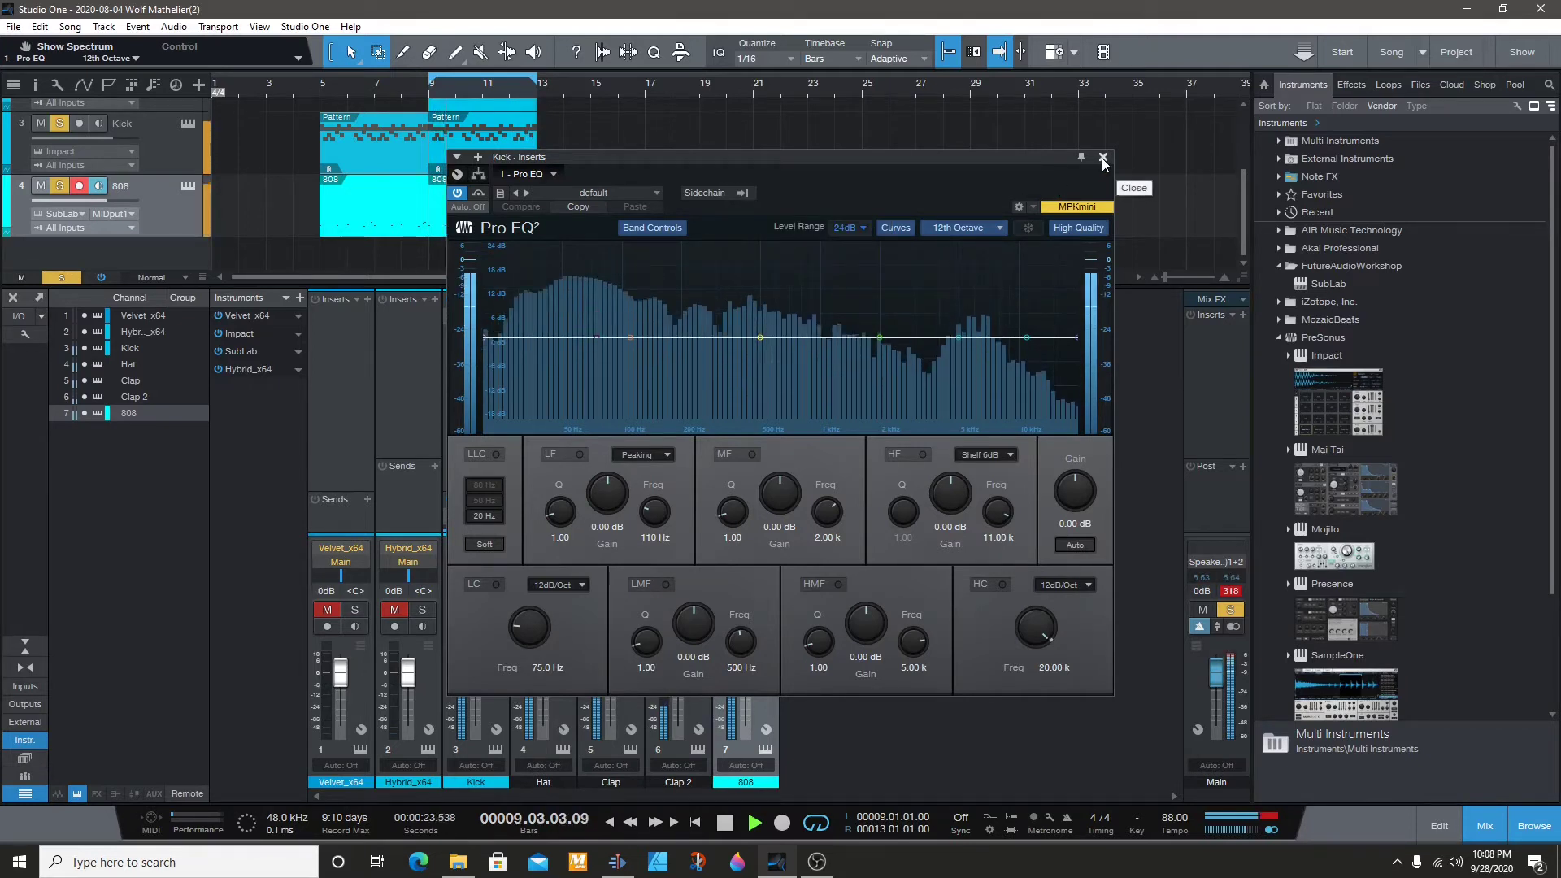
left_click(1103, 159)
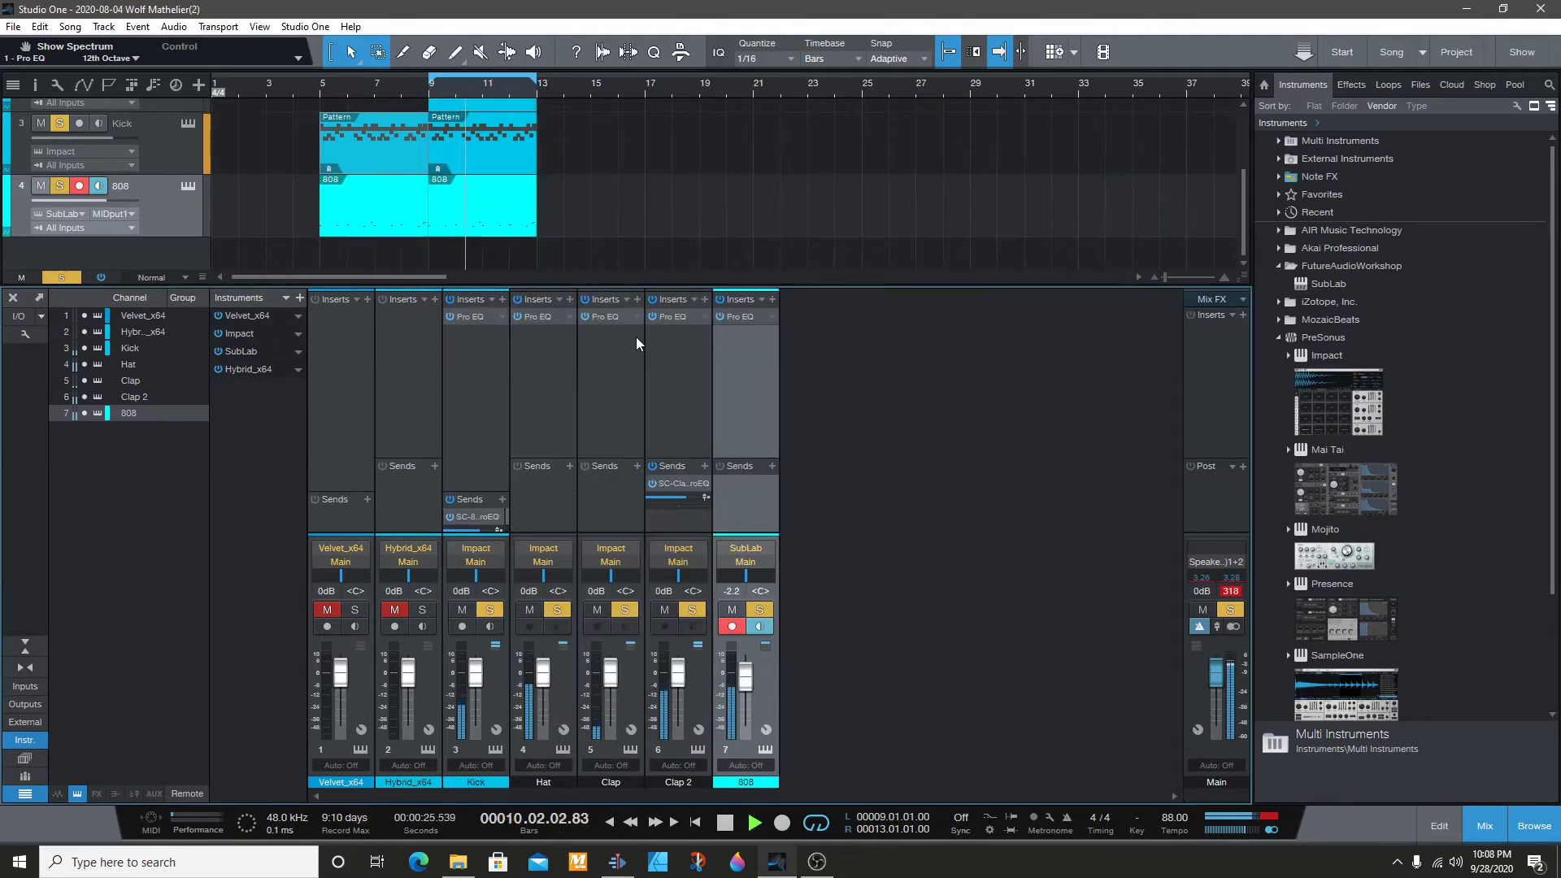
Step: Untick Kick as a sidechain source in the 808's Pro EQ and close it
left_click(738, 316)
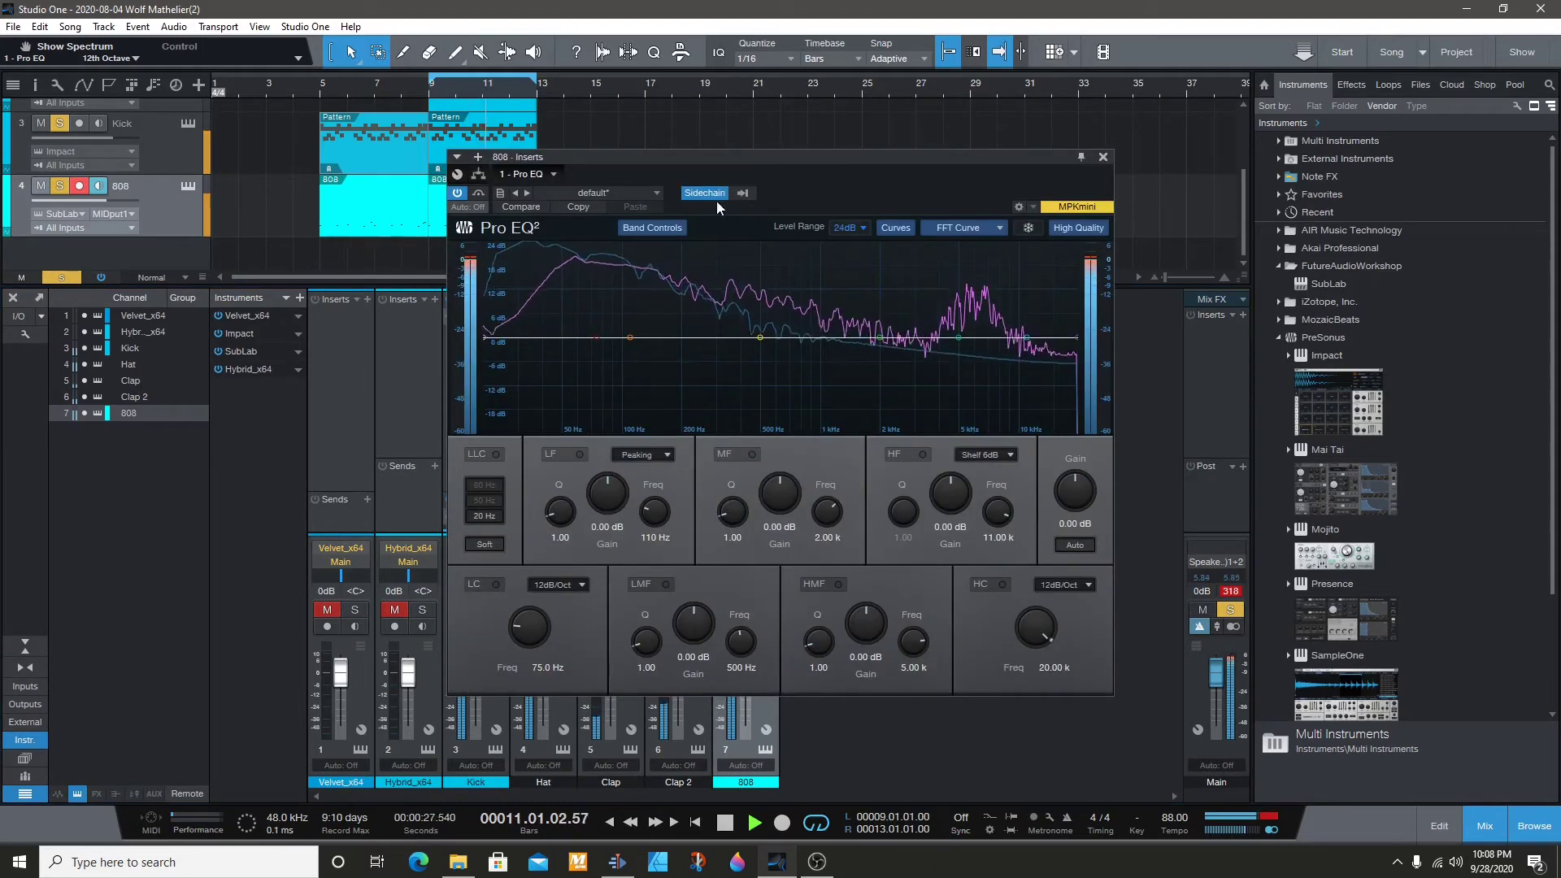
left_click(743, 194)
left_click(740, 248)
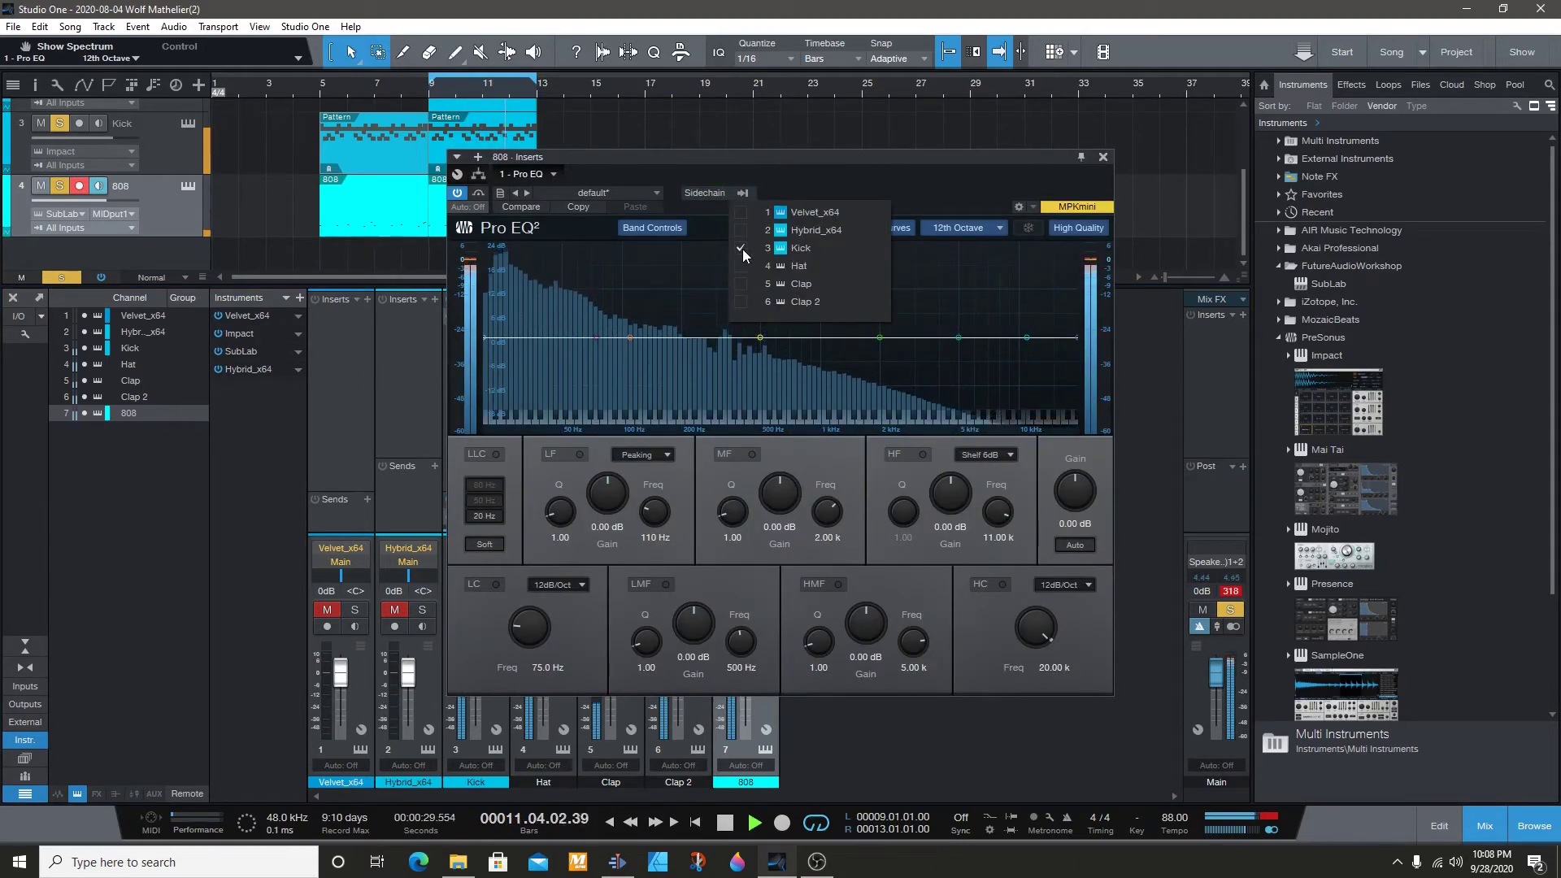
left_click(1089, 159)
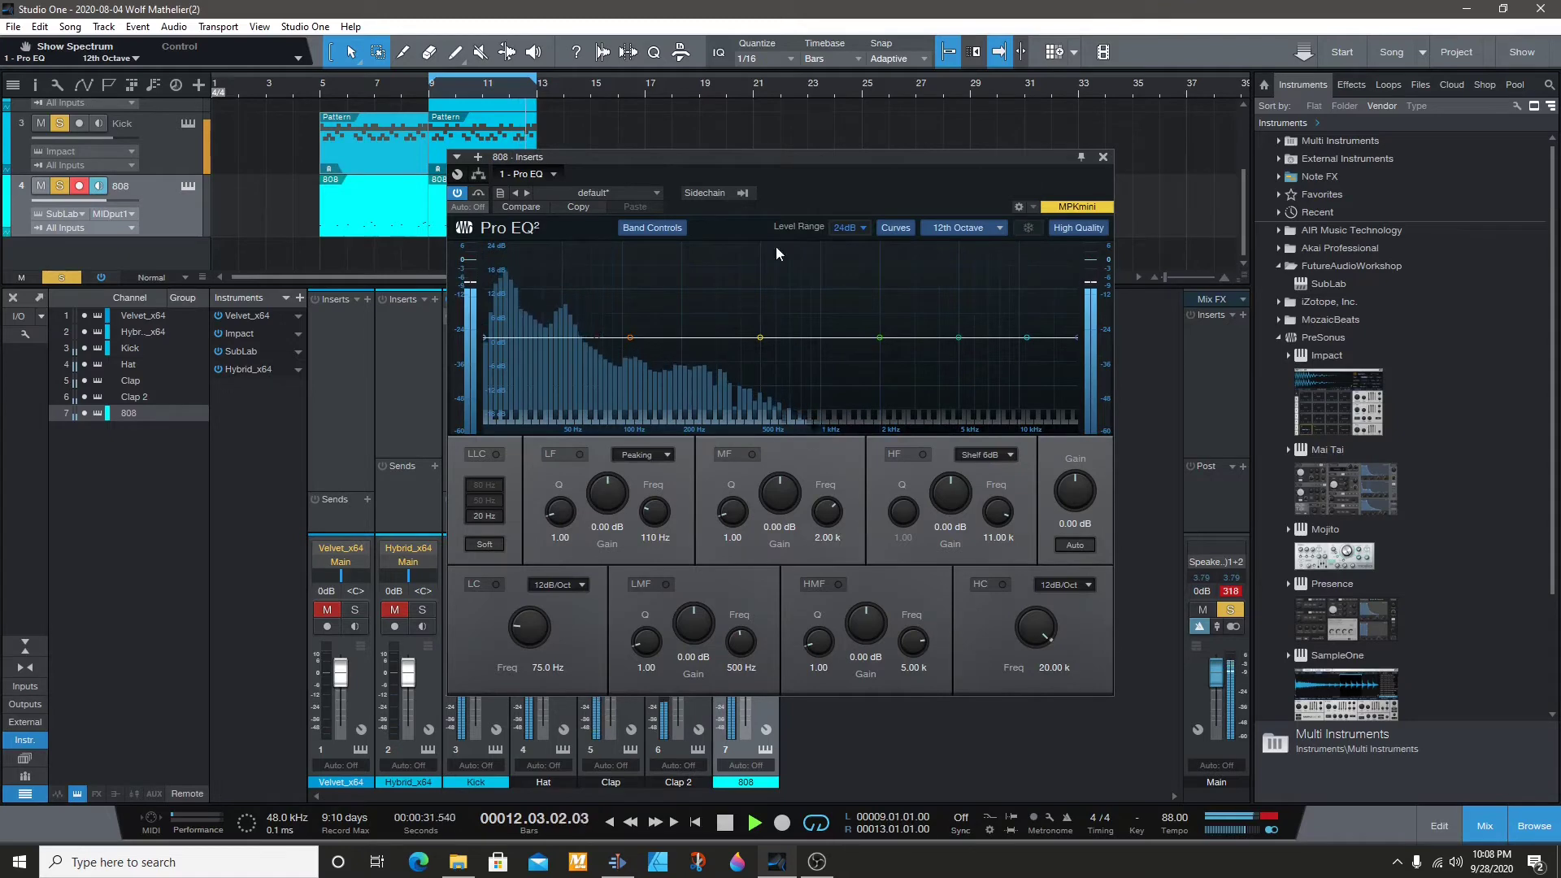
left_click(1103, 158)
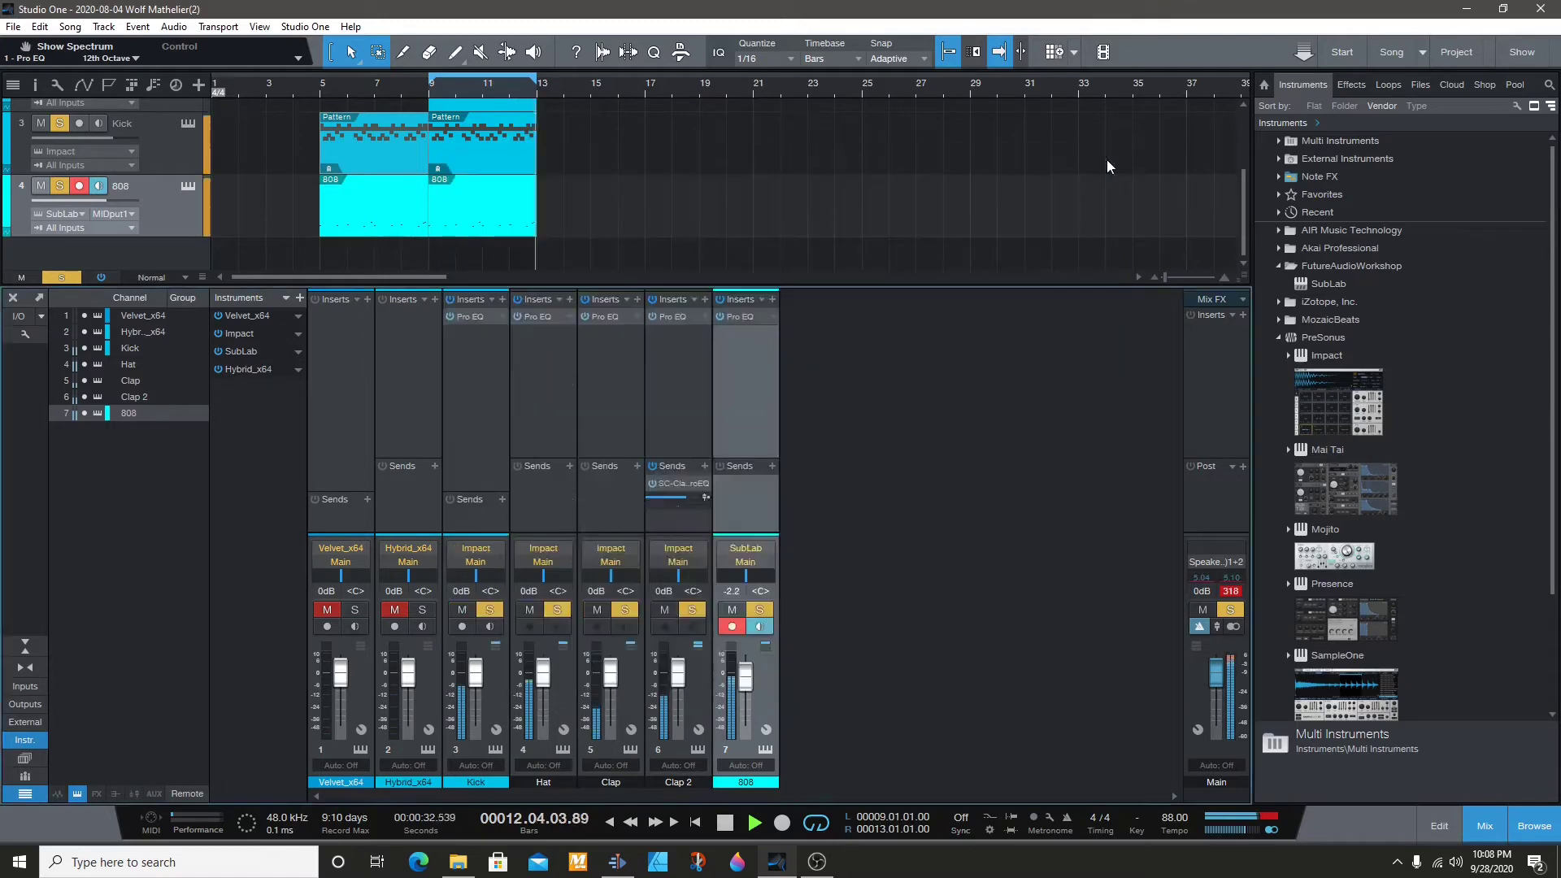
Step: Sidechain the 808 into the Kick's Pro EQ, briefly trying Clap 2 and Hat as sources
left_click(475, 315)
left_click(742, 196)
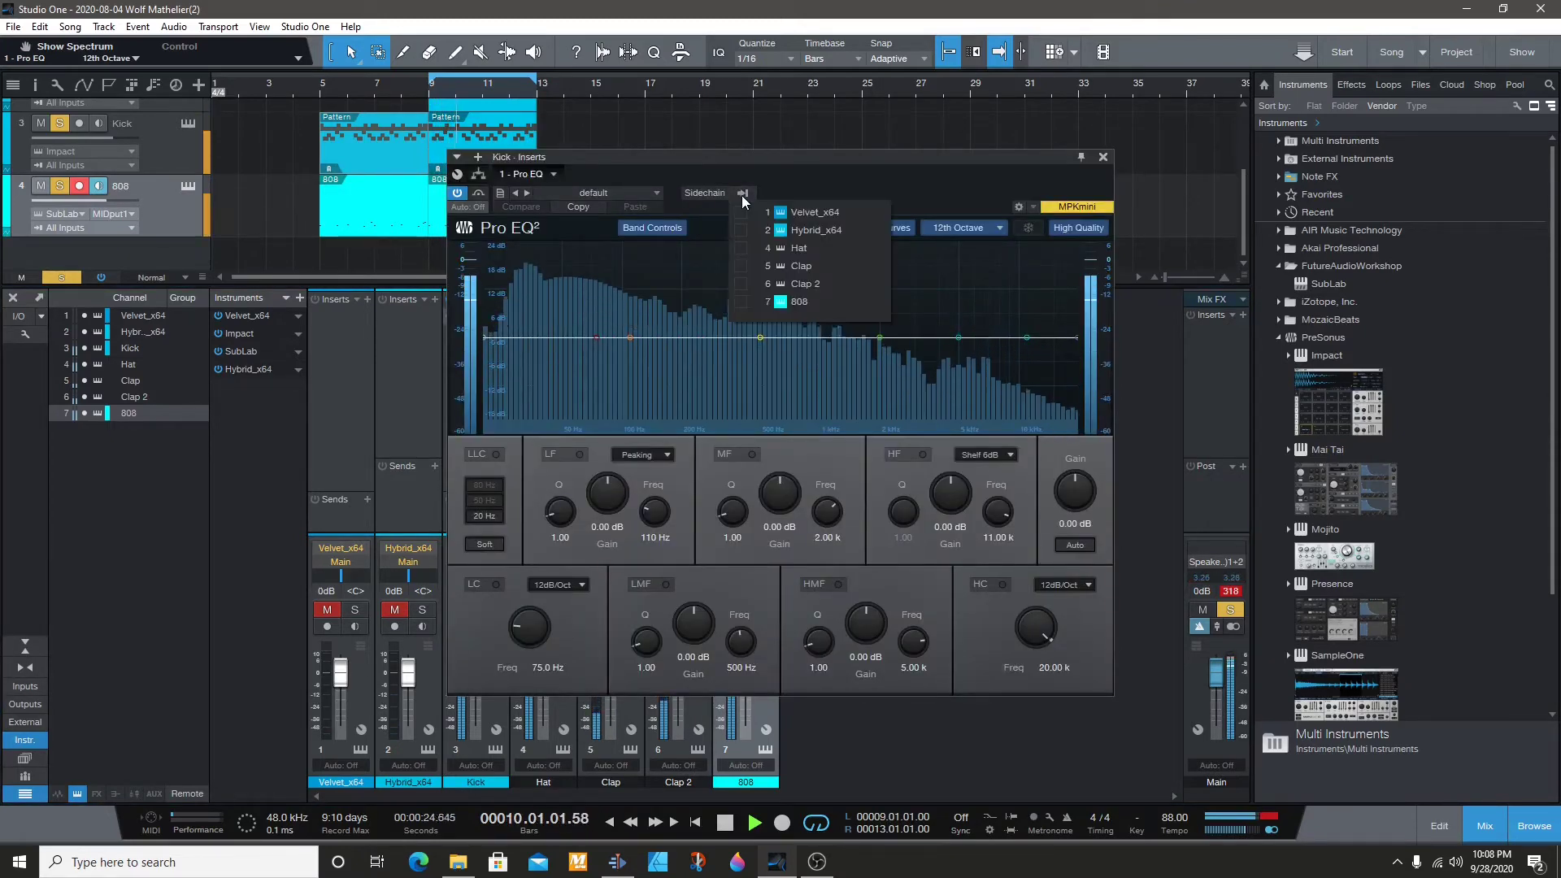
left_click(741, 301)
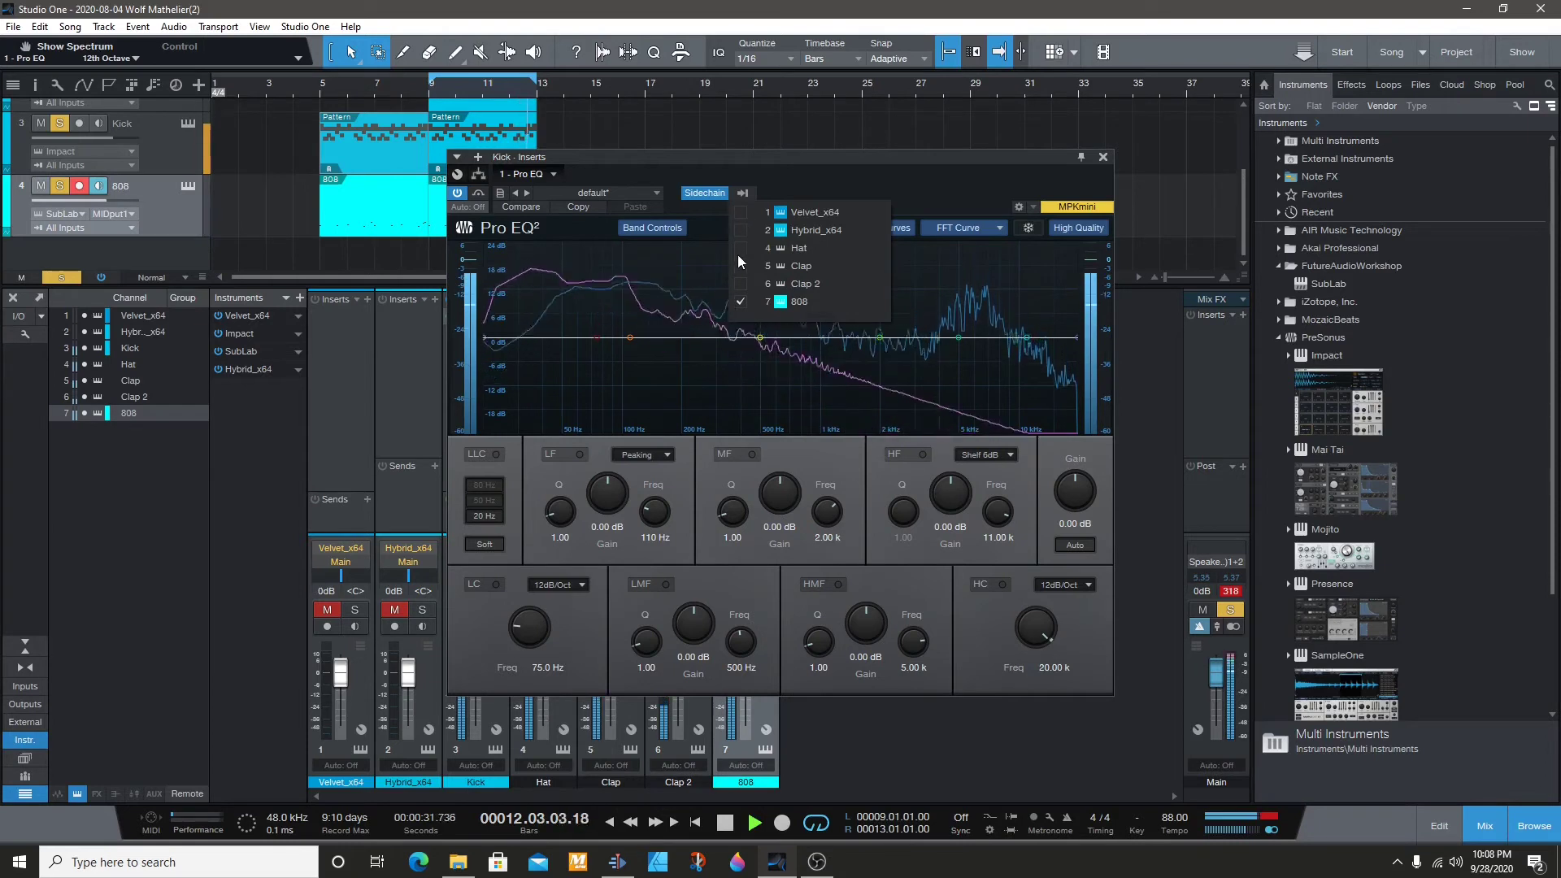
left_click(740, 284)
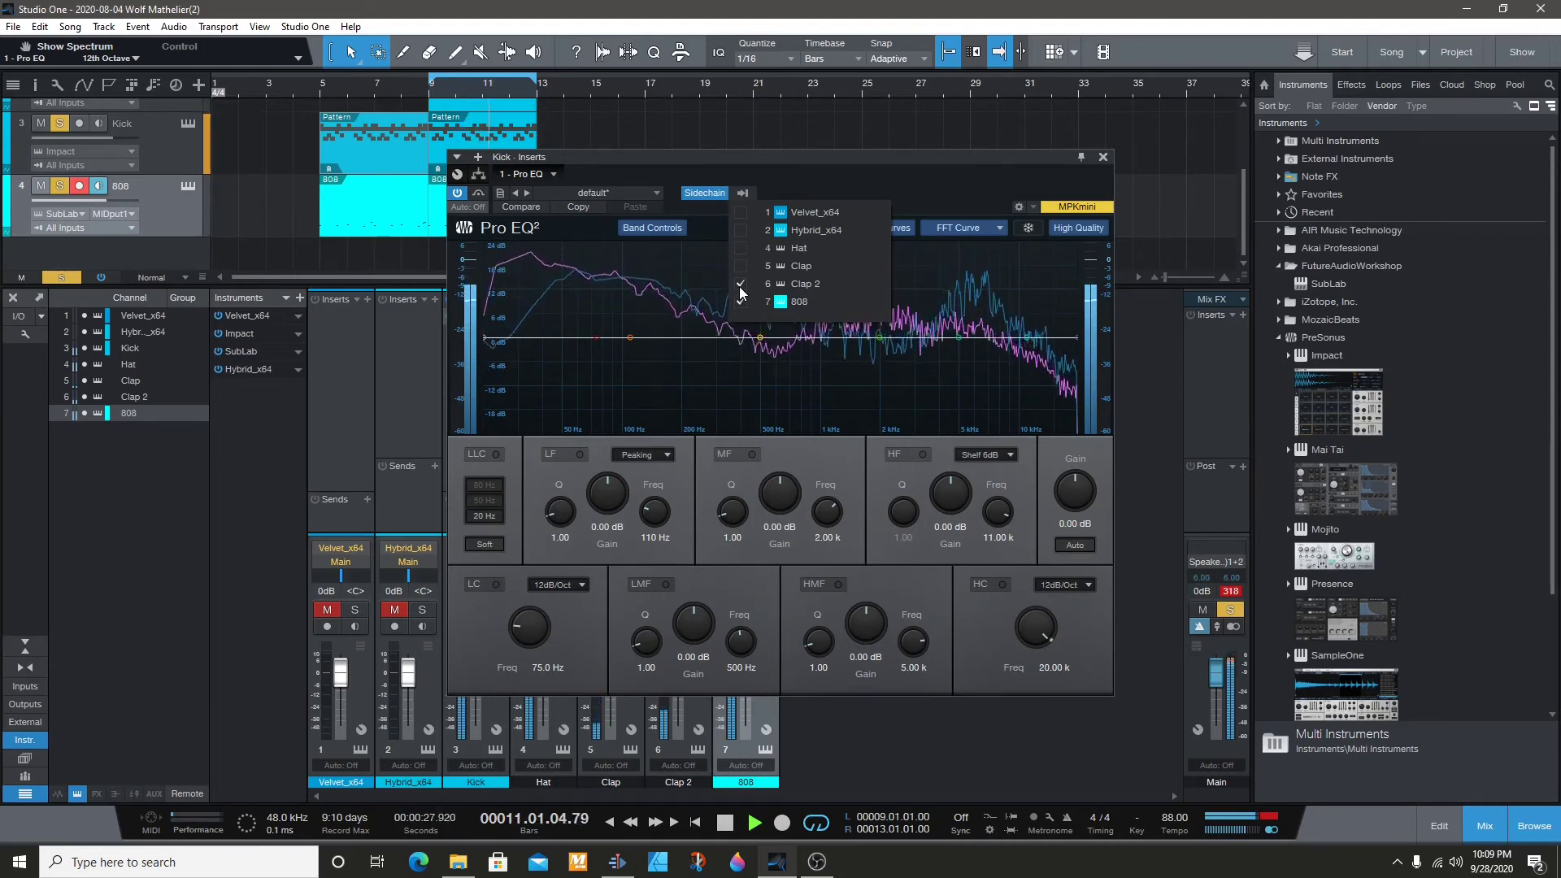
left_click(740, 285)
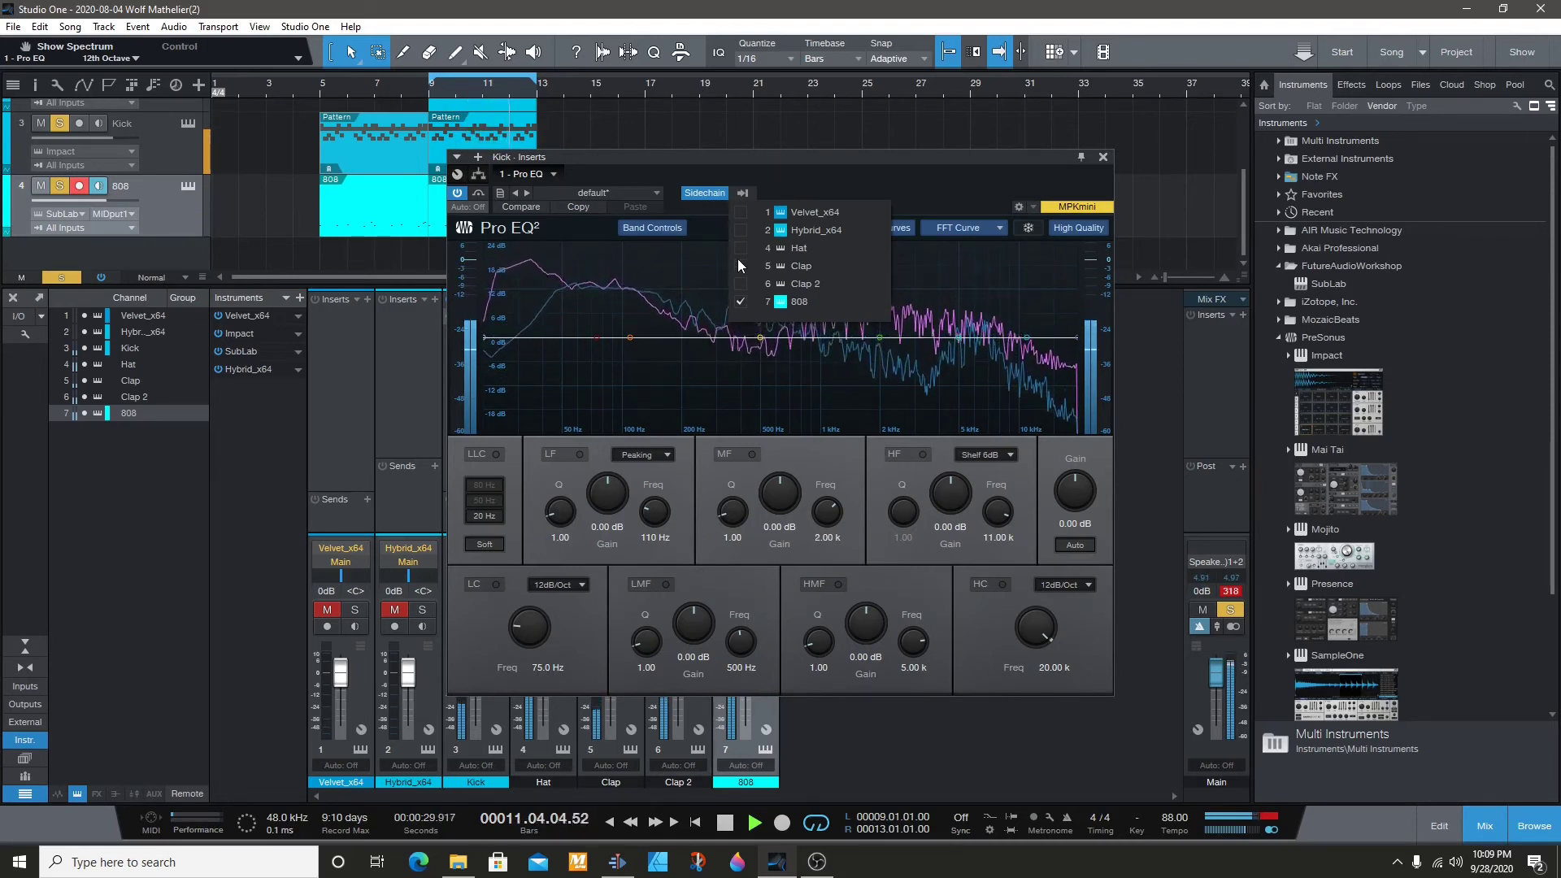
left_click(739, 250)
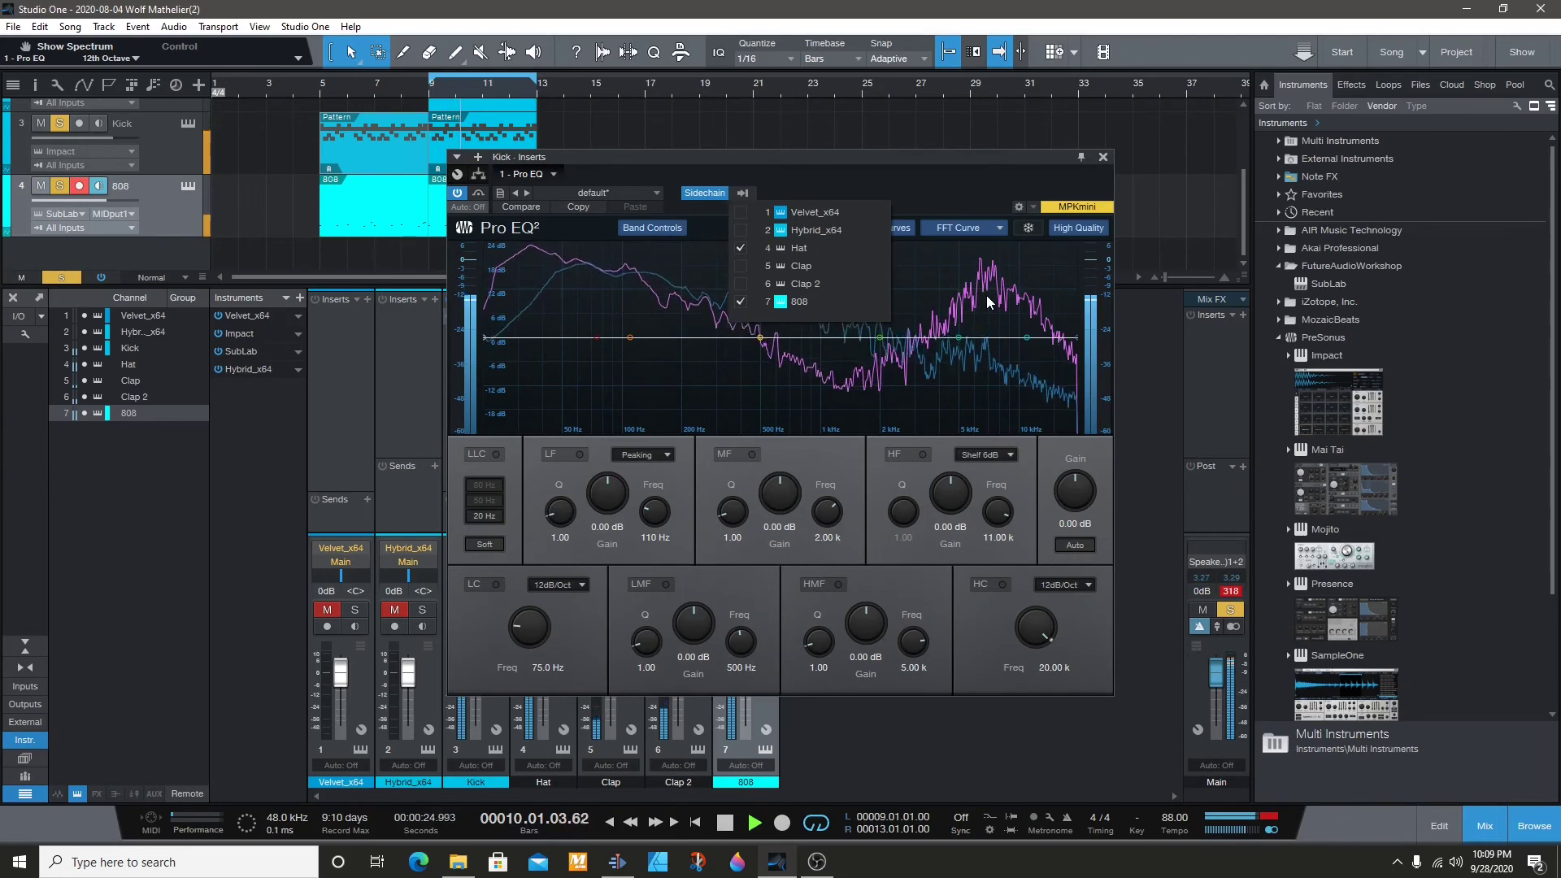
left_click(740, 249)
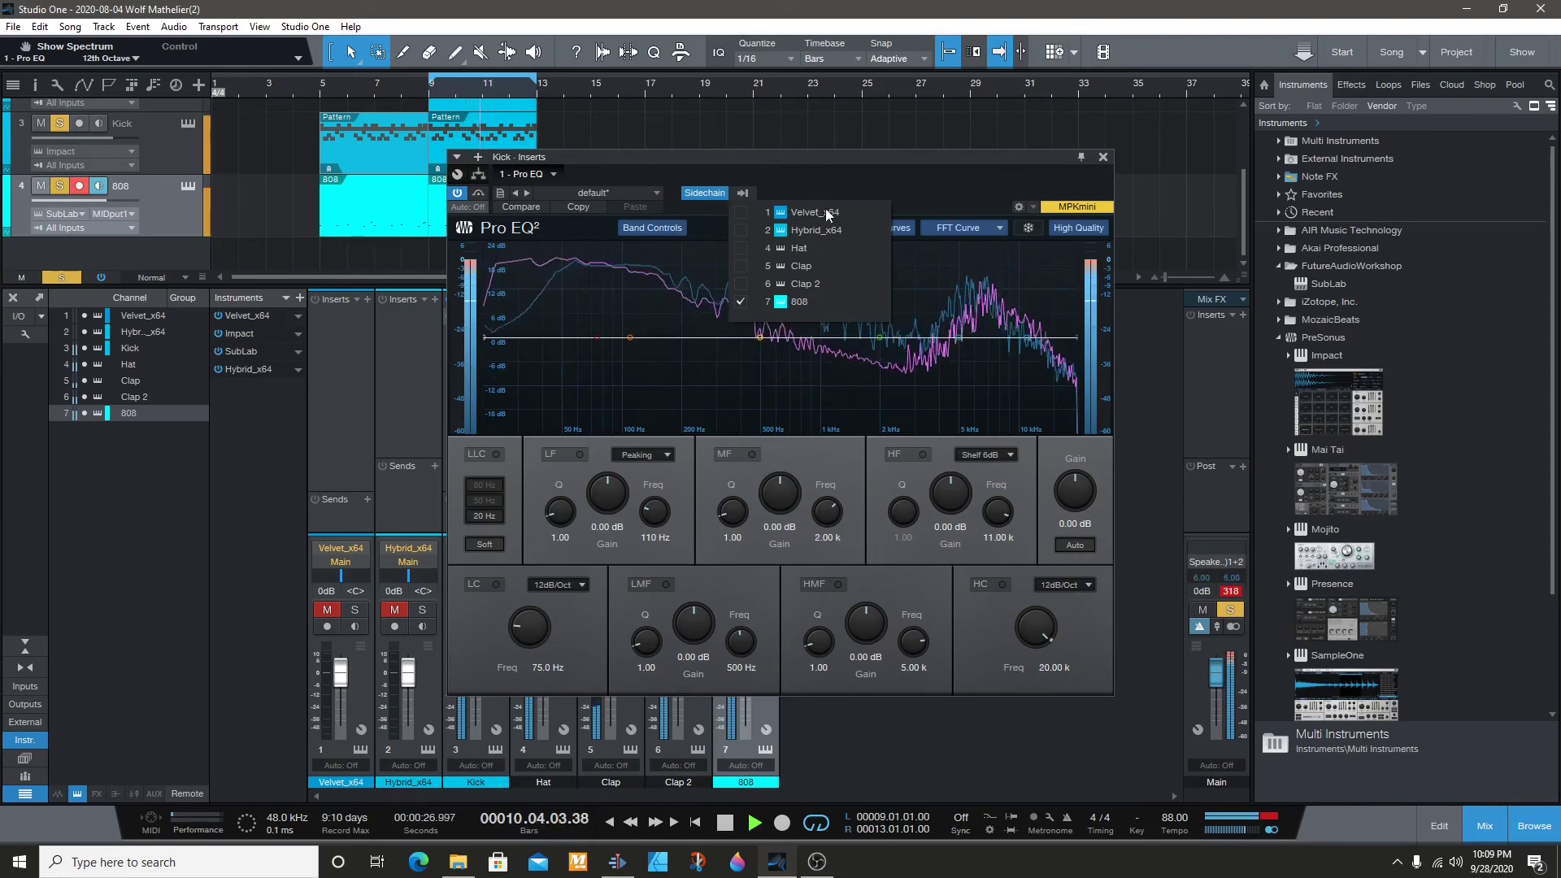
Step: Close the Kick's Pro EQ and mute the 808 channel
left_click(910, 173)
left_click(1103, 157)
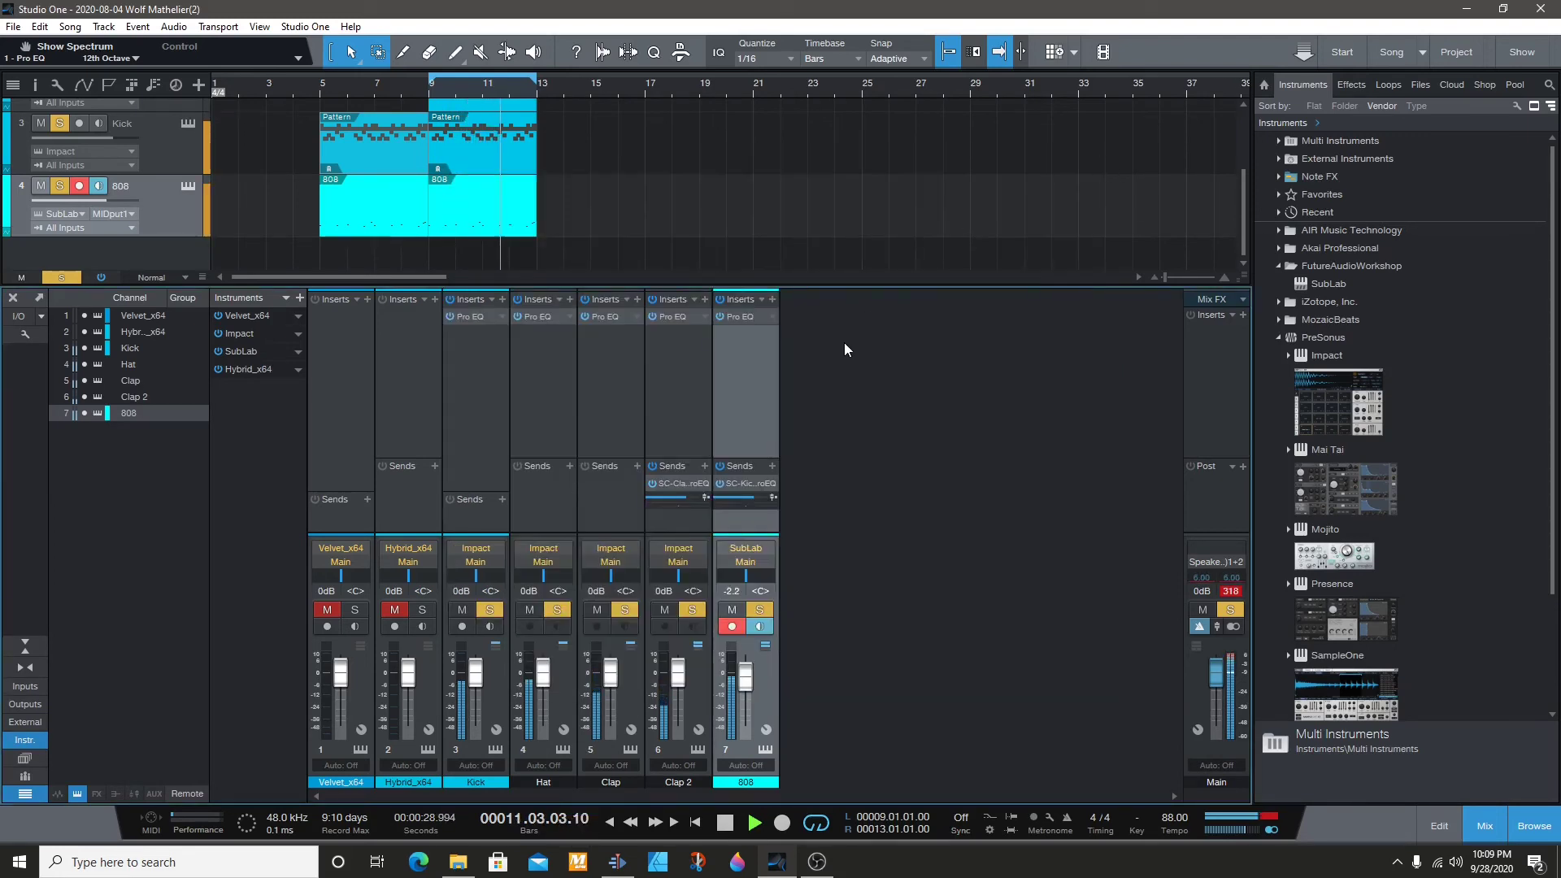
left_click(759, 614)
left_click(730, 611)
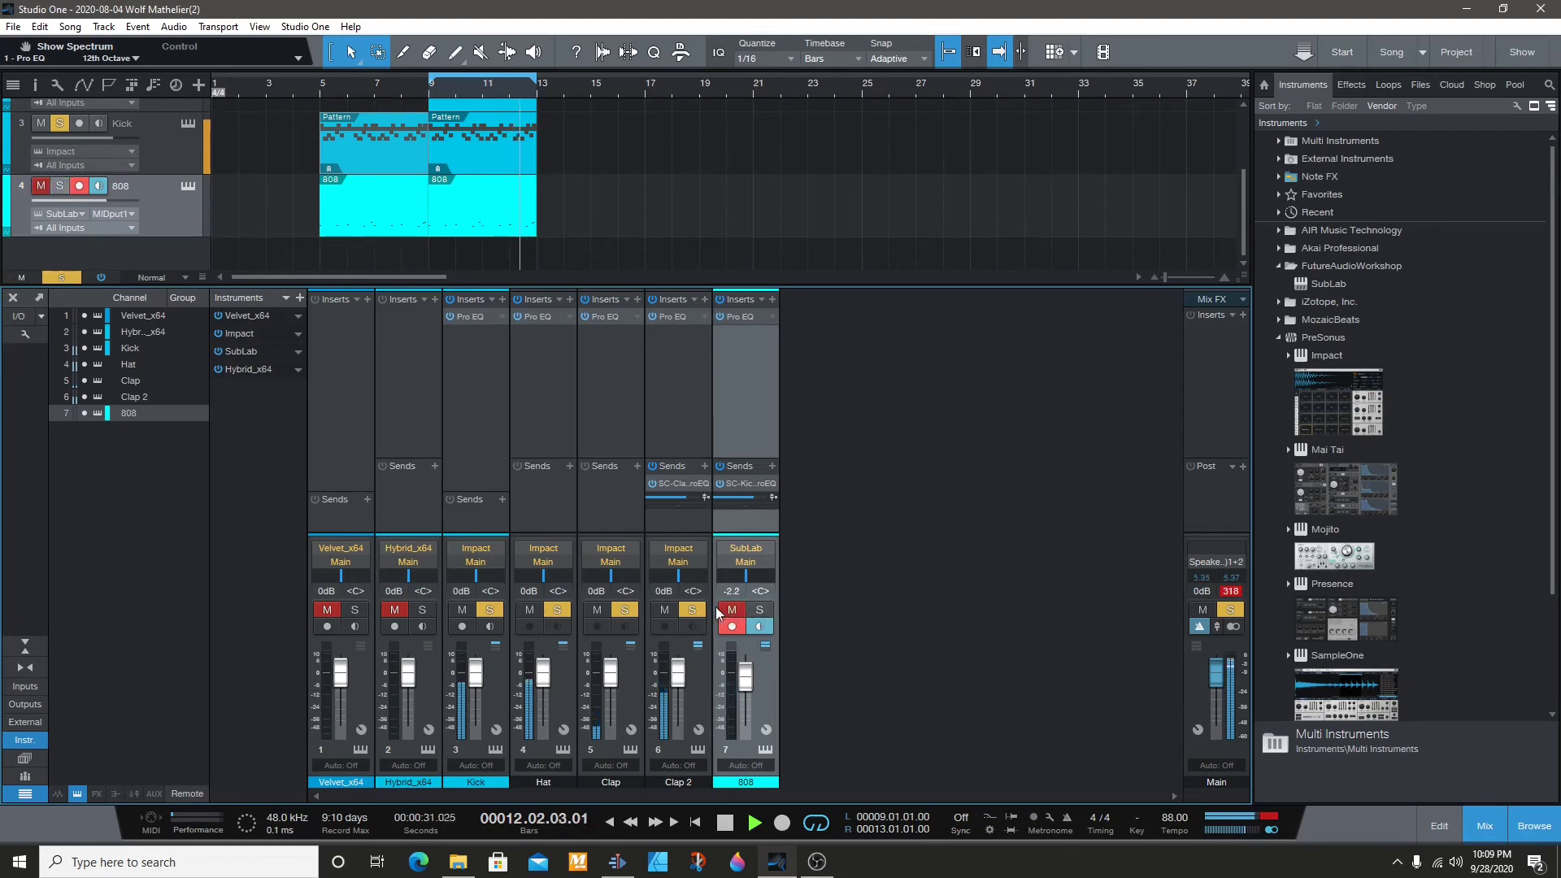